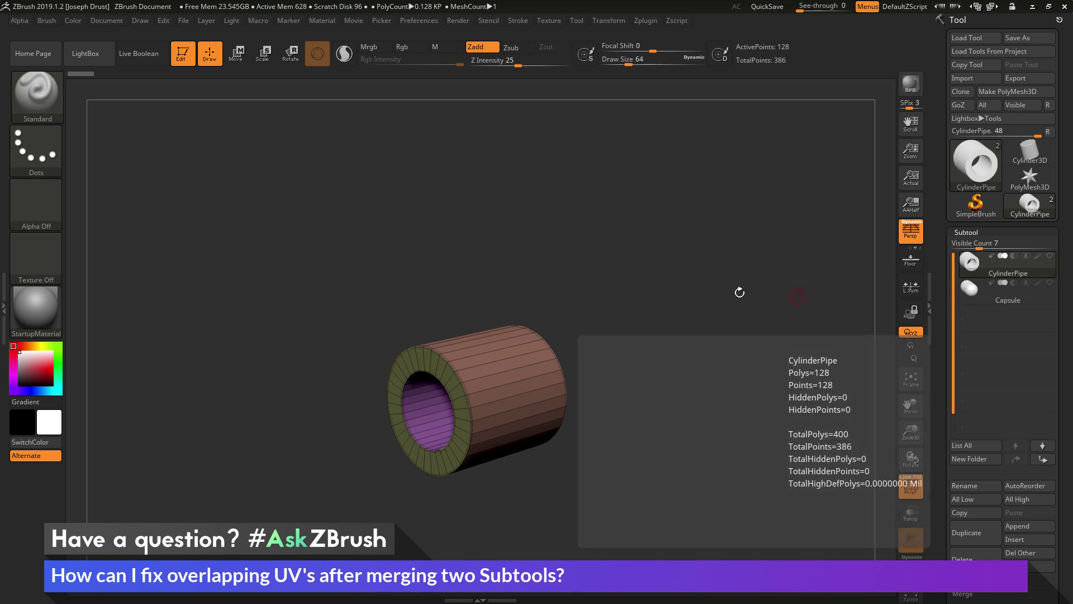
# Inspect the Capsule and CylinderPipe subtools by making each one active and viewing its shape
pyautogui.moveTo(730, 355); pyautogui.dragTo(812, 300)
pyautogui.click(993, 300)
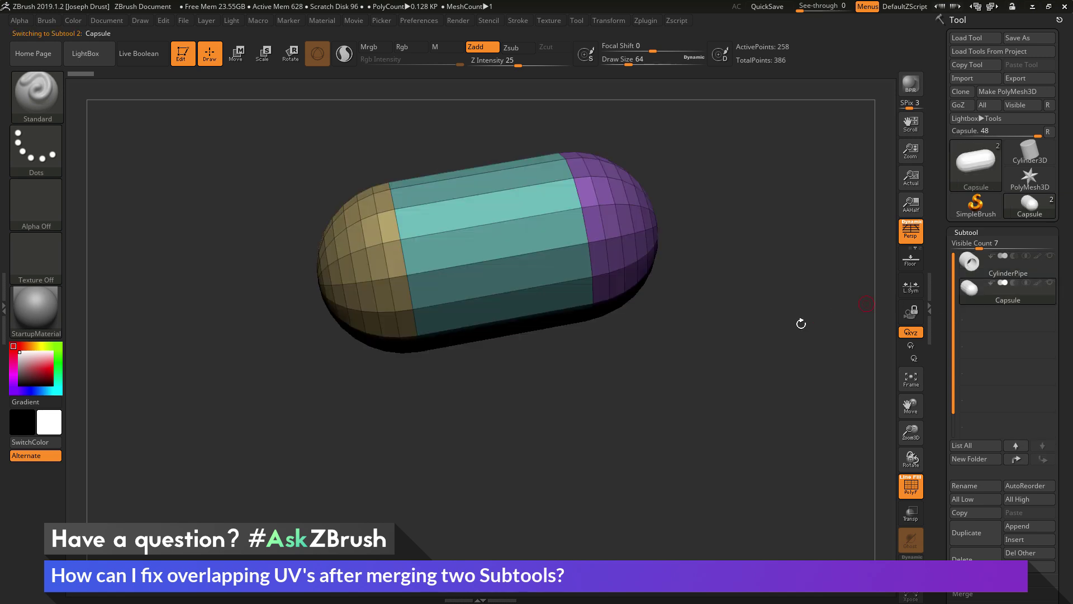
pyautogui.moveTo(778, 335); pyautogui.dragTo(778, 311)
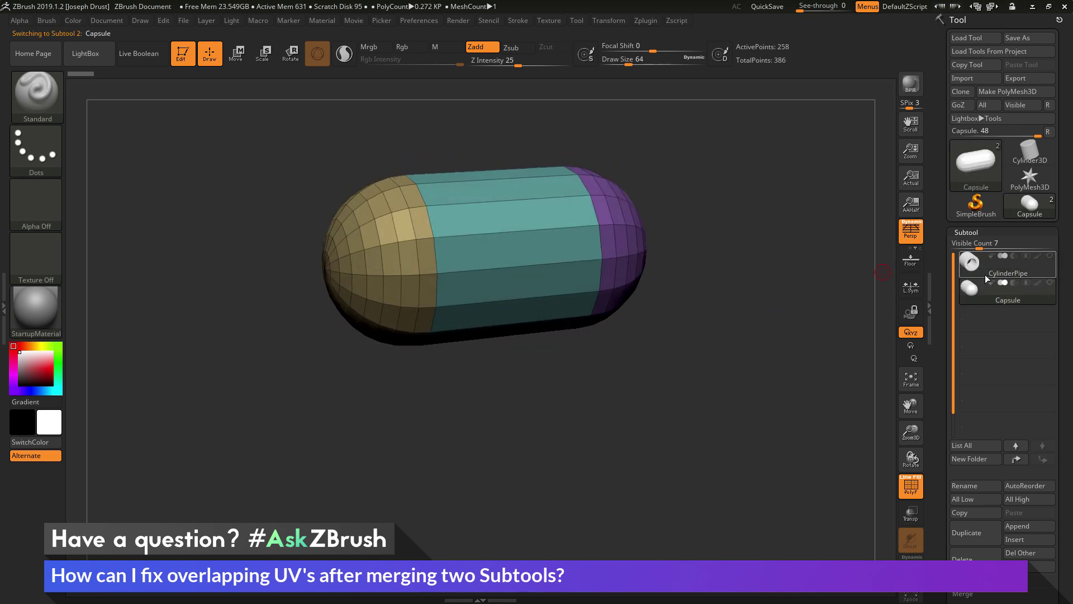
pyautogui.click(989, 275)
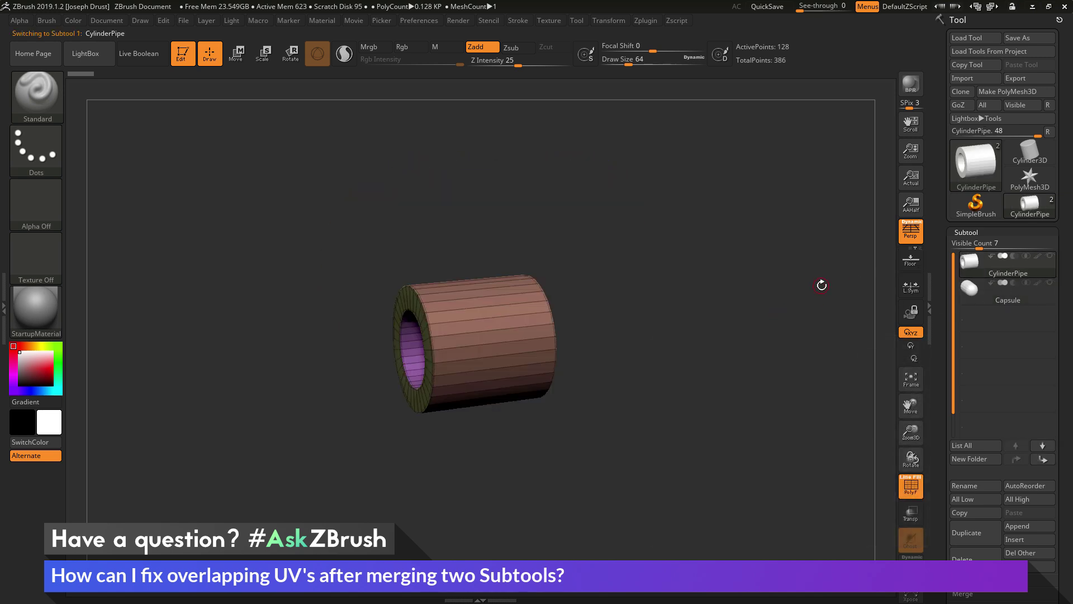
pyautogui.moveTo(750, 283); pyautogui.dragTo(740, 276)
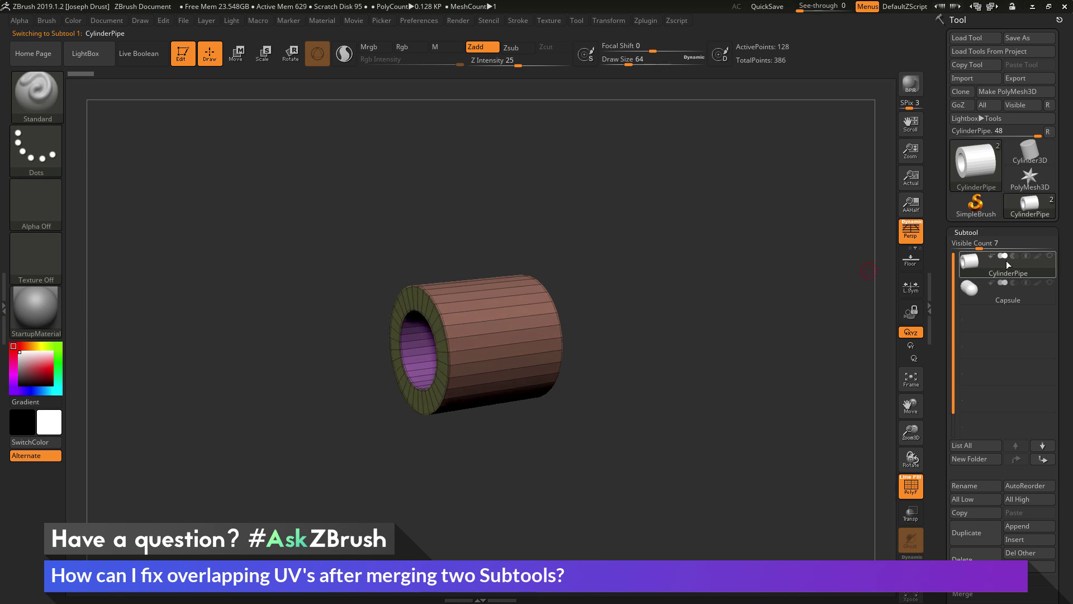
# Preview the CylinderPipe subtool's UV layout with Morph UV, and return to the 3D shape
pyautogui.moveTo(940, 328); pyautogui.dragTo(934, 189)
pyautogui.click(957, 249)
pyautogui.click(1026, 262)
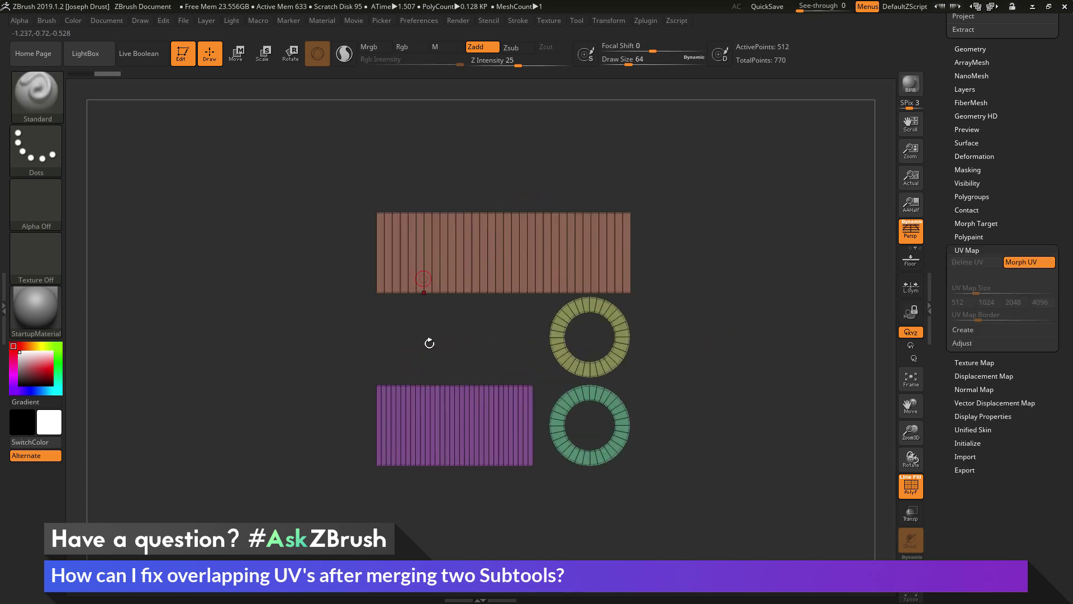
pyautogui.click(1020, 262)
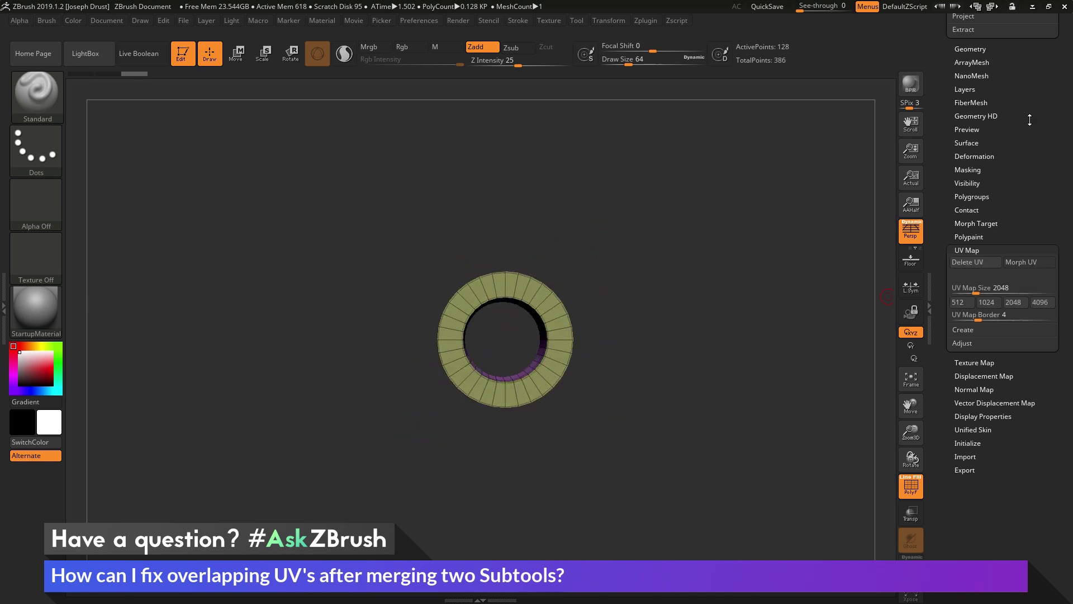
# Preview the Capsule subtool's UV layout with Morph UV, and return to the 3D shape
pyautogui.scroll(10, 1029, 134)
pyautogui.click(1019, 187)
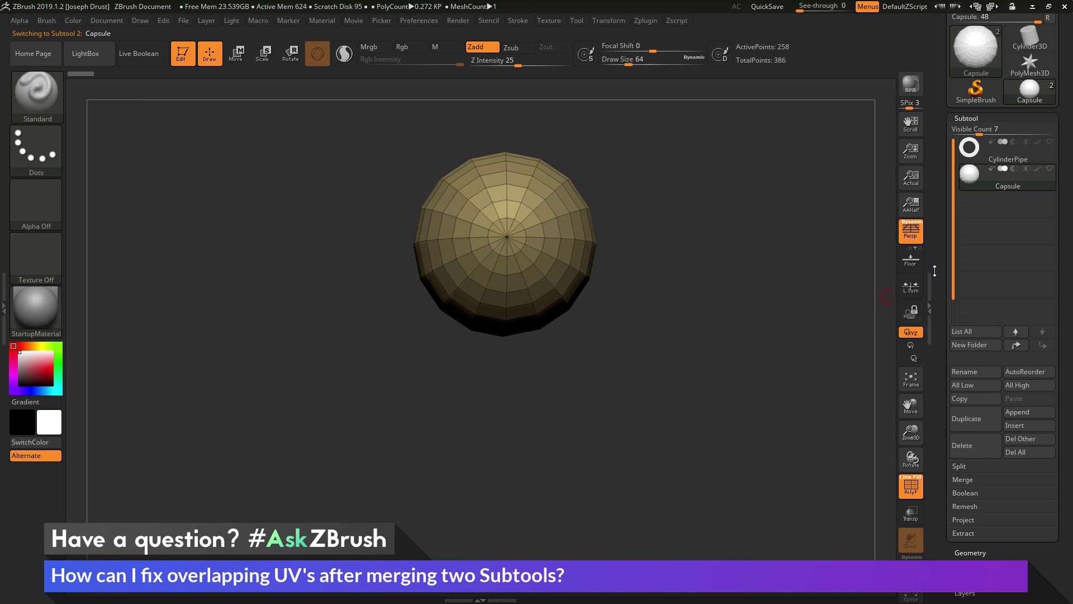
pyautogui.scroll(-10, 961, 268)
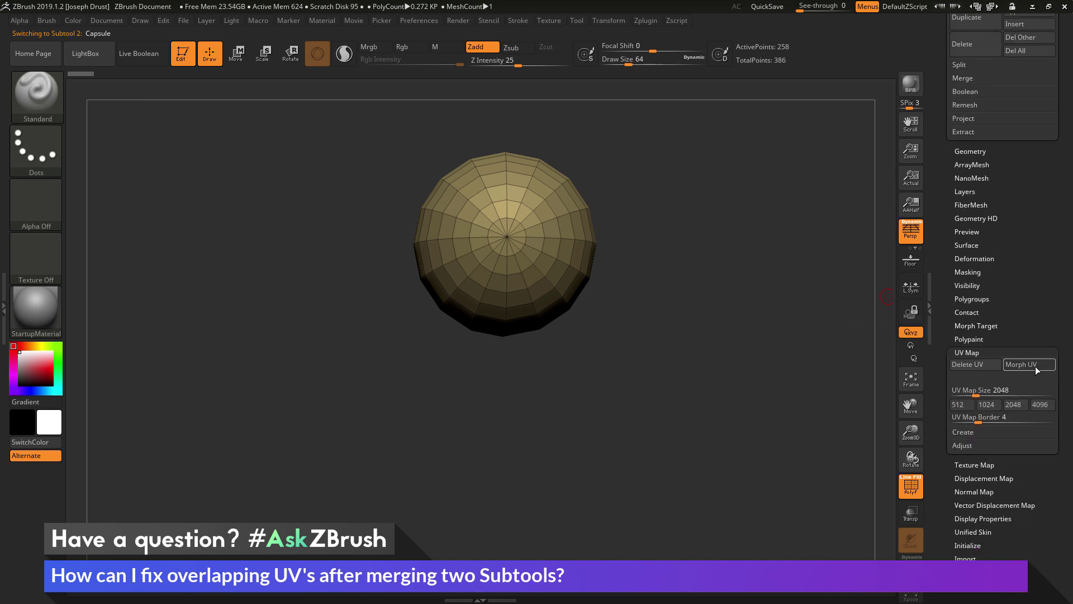
pyautogui.click(1028, 363)
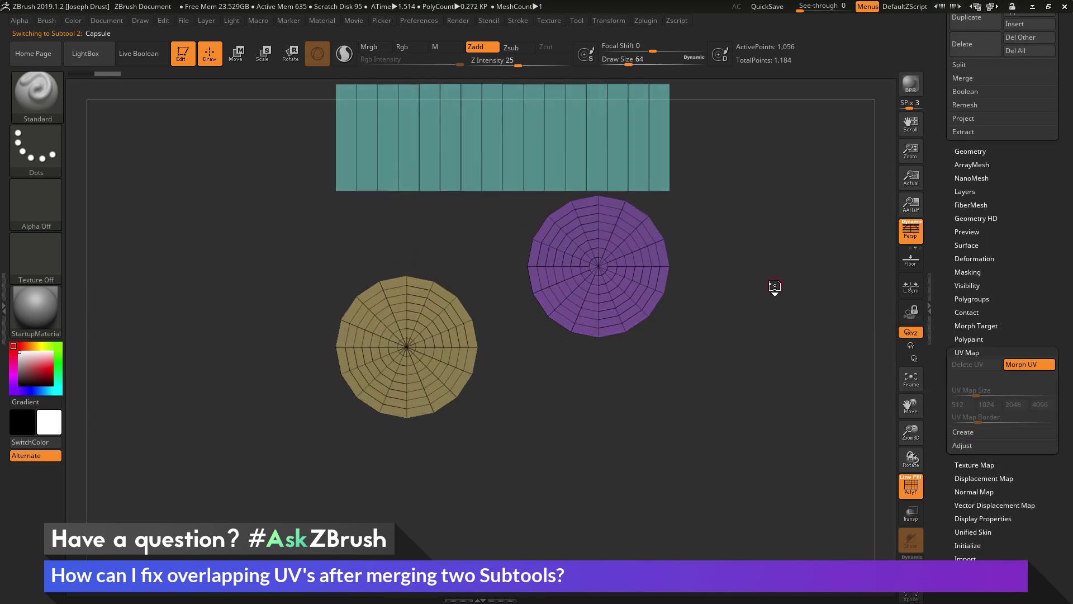
pyautogui.click(1021, 363)
# Turn on visibility for both the CylinderPipe and Capsule subtools and make CylinderPipe the active one
pyautogui.moveTo(1008, 140); pyautogui.dragTo(1007, 602)
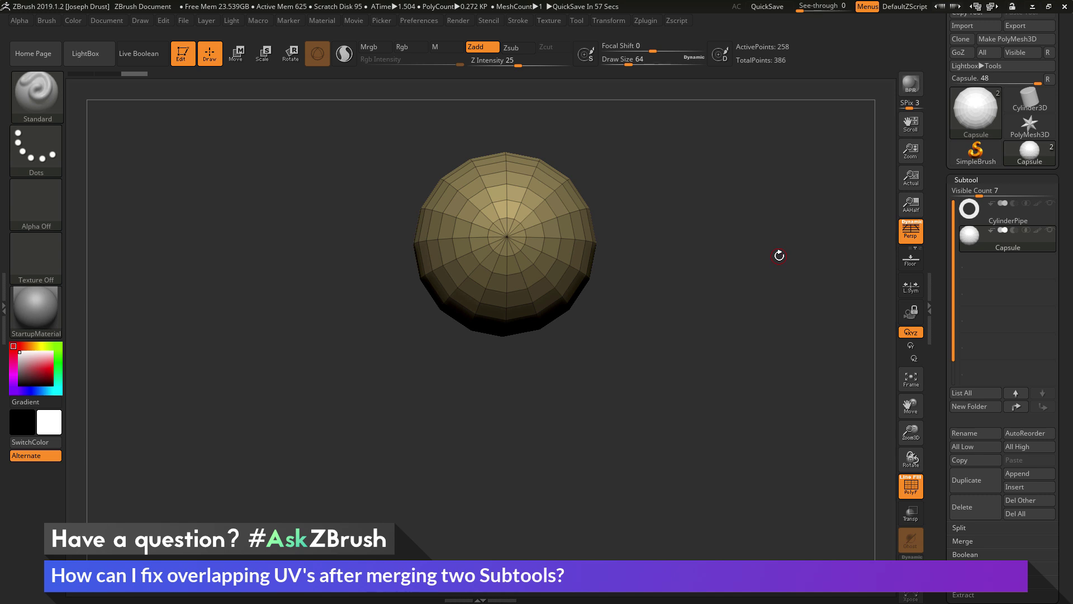
pyautogui.moveTo(776, 261); pyautogui.dragTo(754, 306)
pyautogui.moveTo(992, 222)
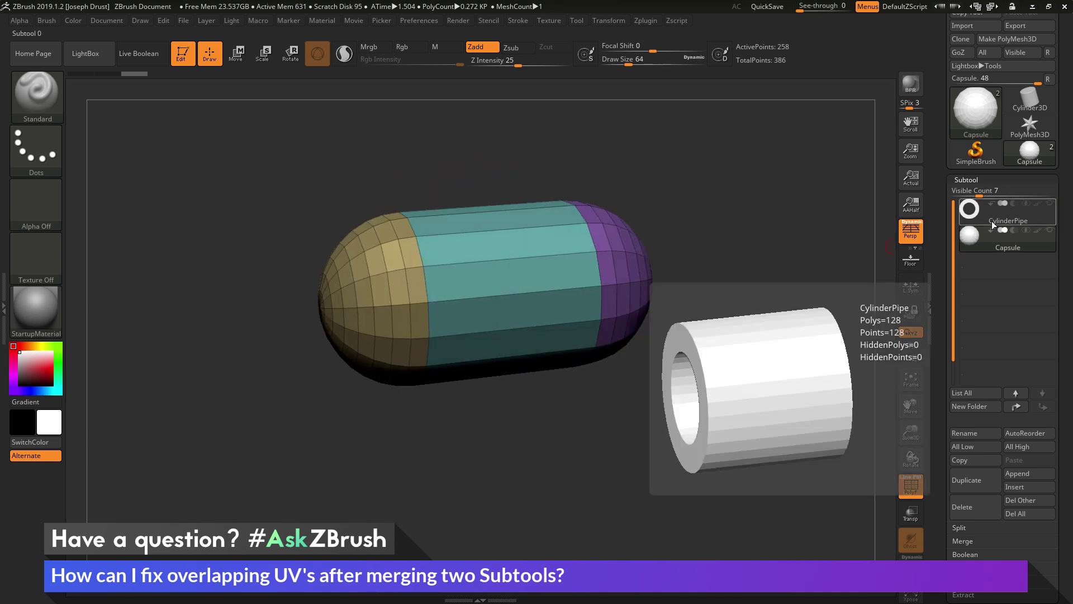
pyautogui.click(1049, 204)
pyautogui.click(1052, 235)
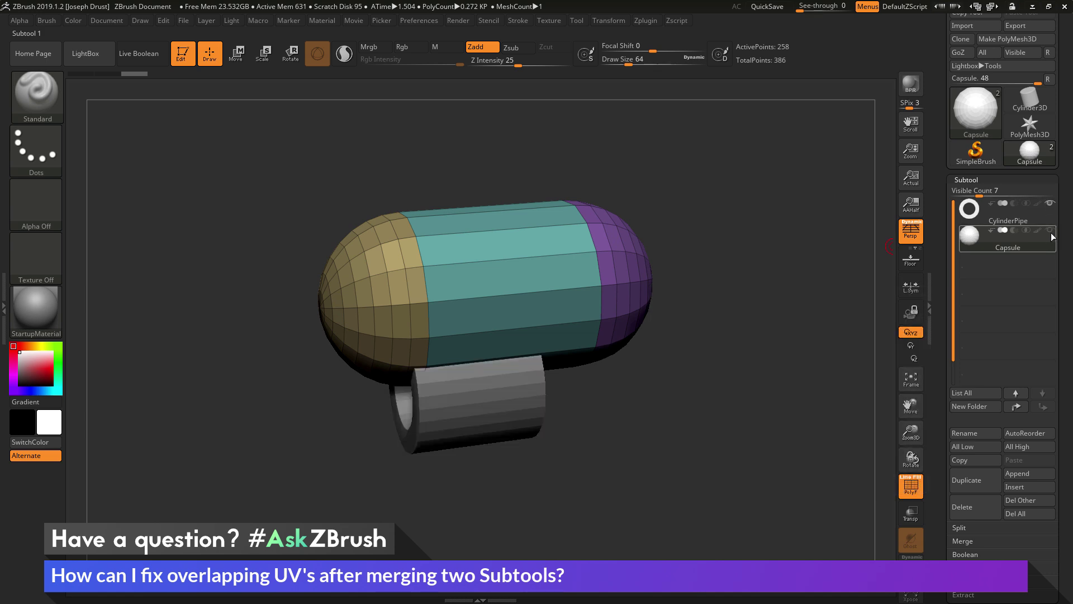
pyautogui.click(1040, 220)
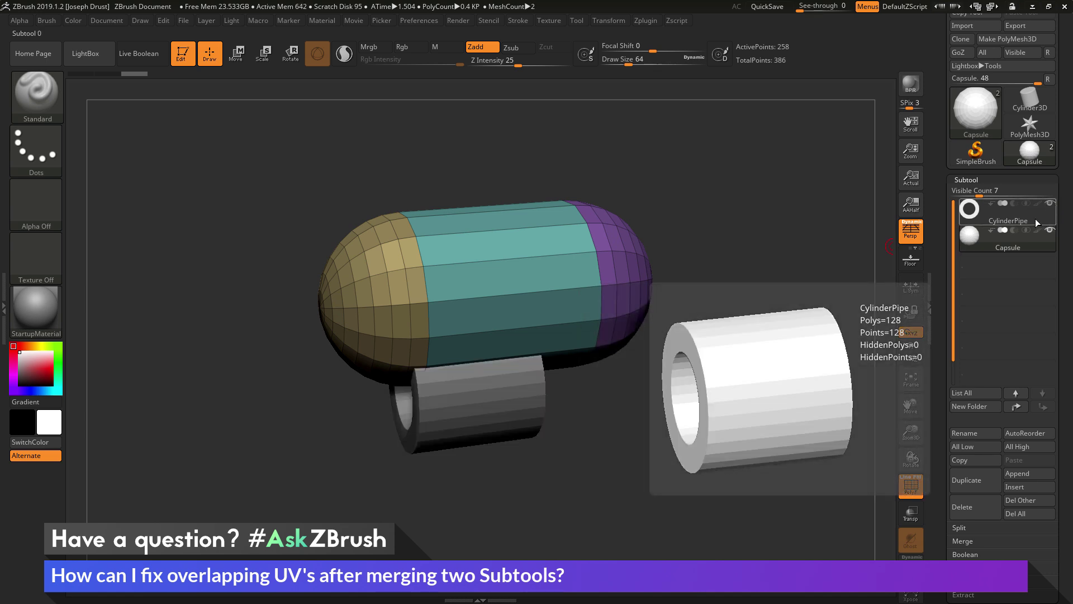
pyautogui.click(1037, 222)
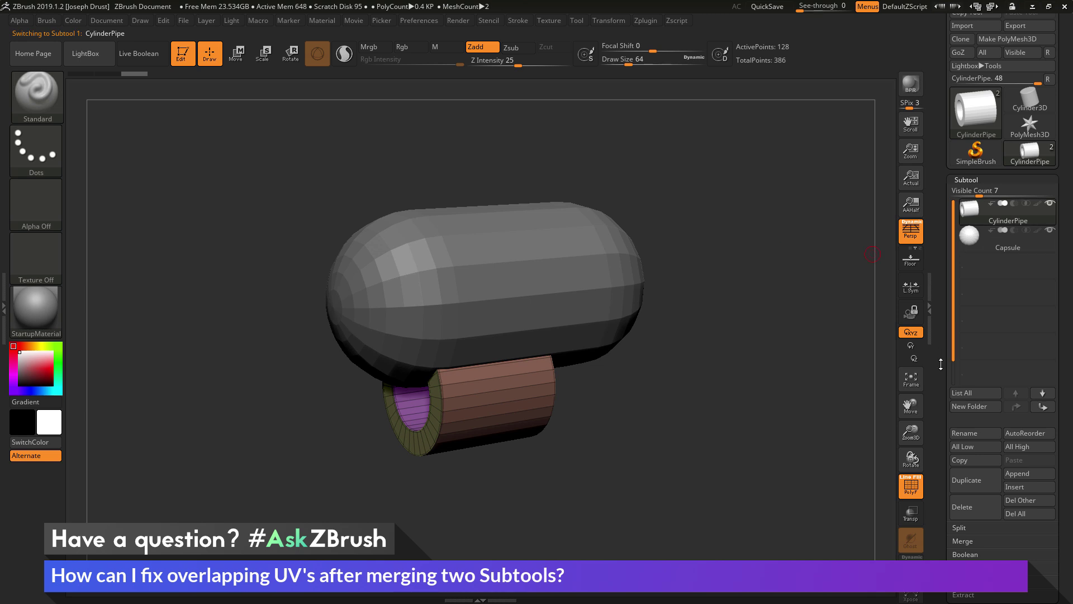
# Merge the visible subtools with the Uv option enabled so the merged copy keeps its UVs
pyautogui.scroll(-3, 971, 397)
pyautogui.click(971, 397)
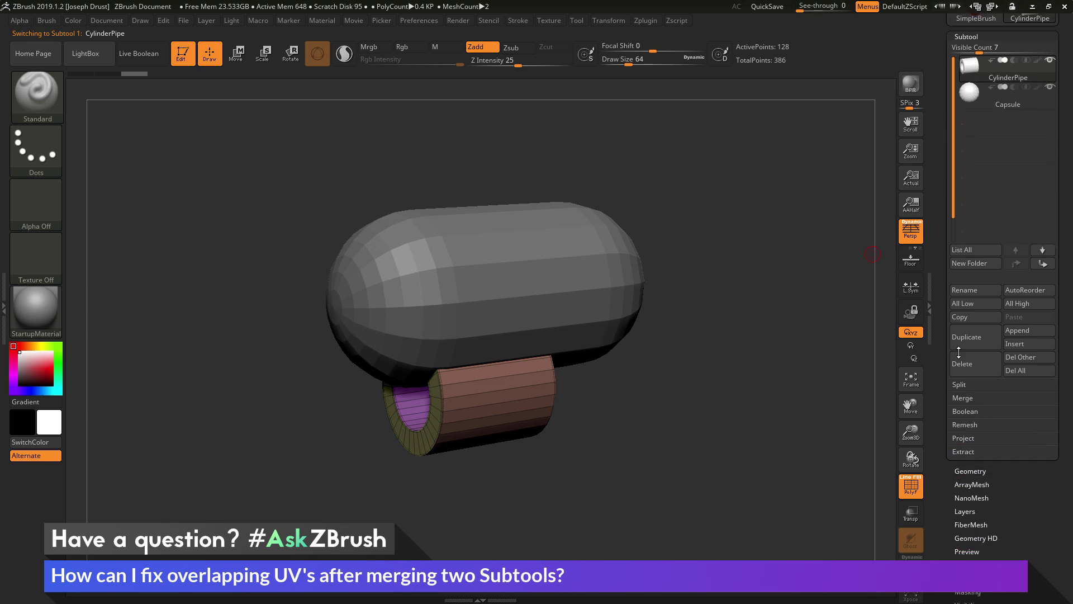
pyautogui.press('shift')
pyautogui.scroll(3, 950, 357)
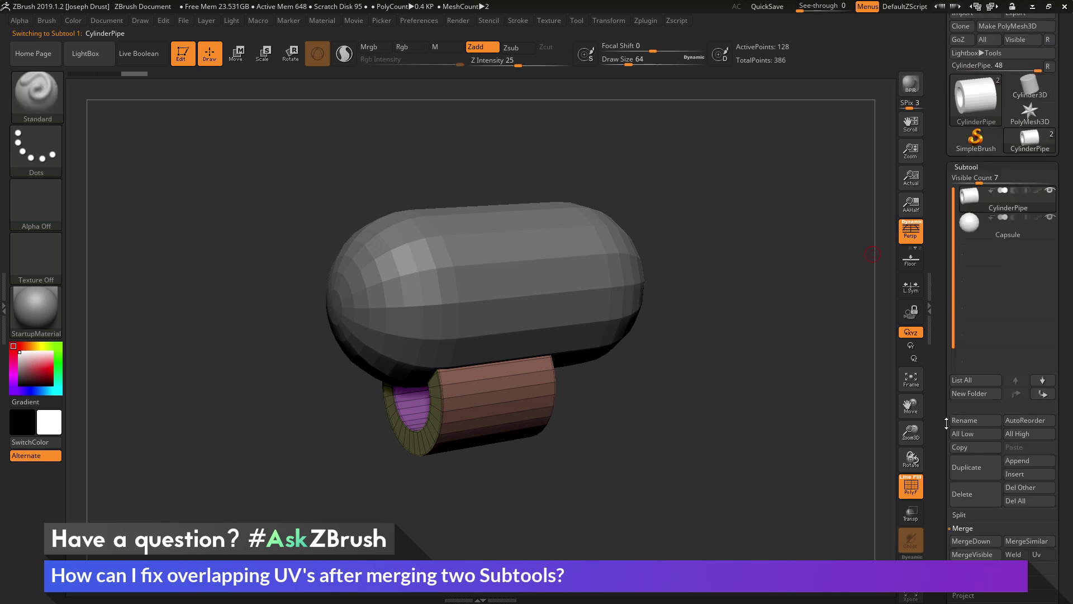
pyautogui.scroll(-4, 941, 337)
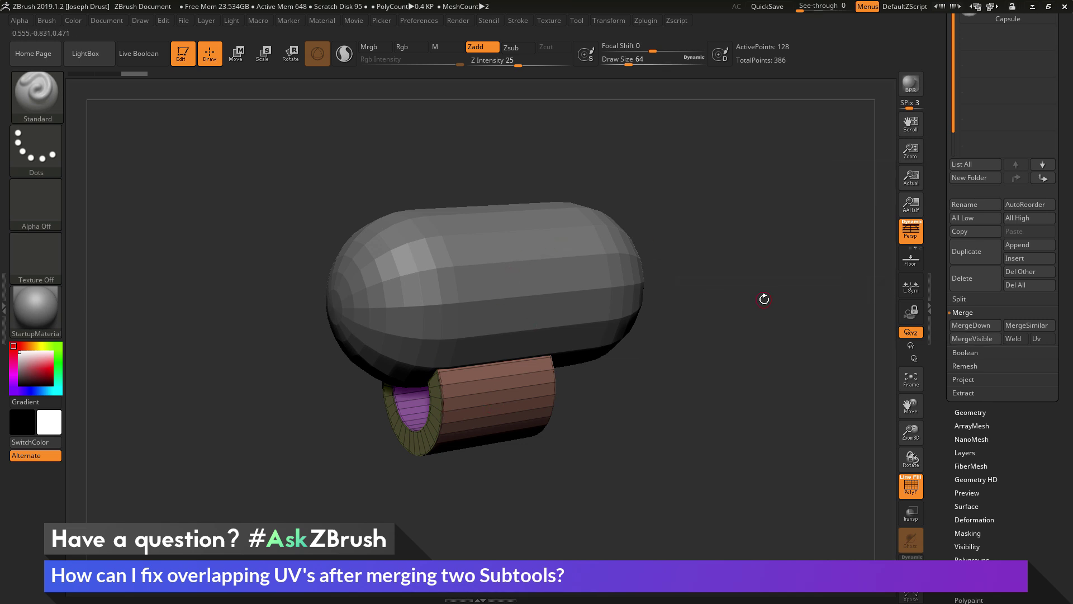
pyautogui.click(1040, 339)
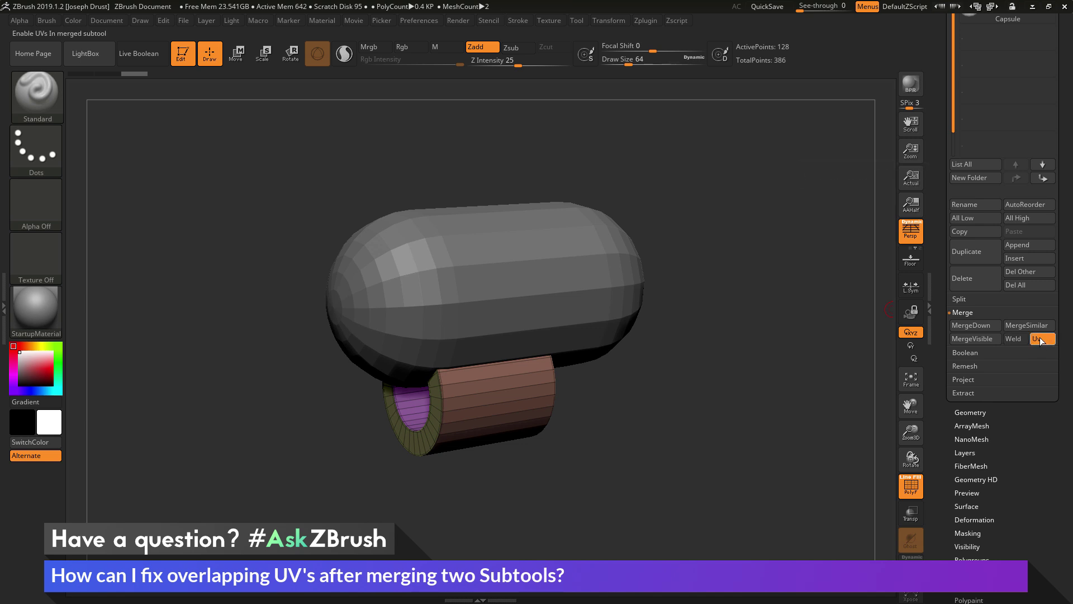
pyautogui.click(970, 338)
# Switch to the merged tool that combines the pipe and the capsule
pyautogui.scroll(10, 940, 298)
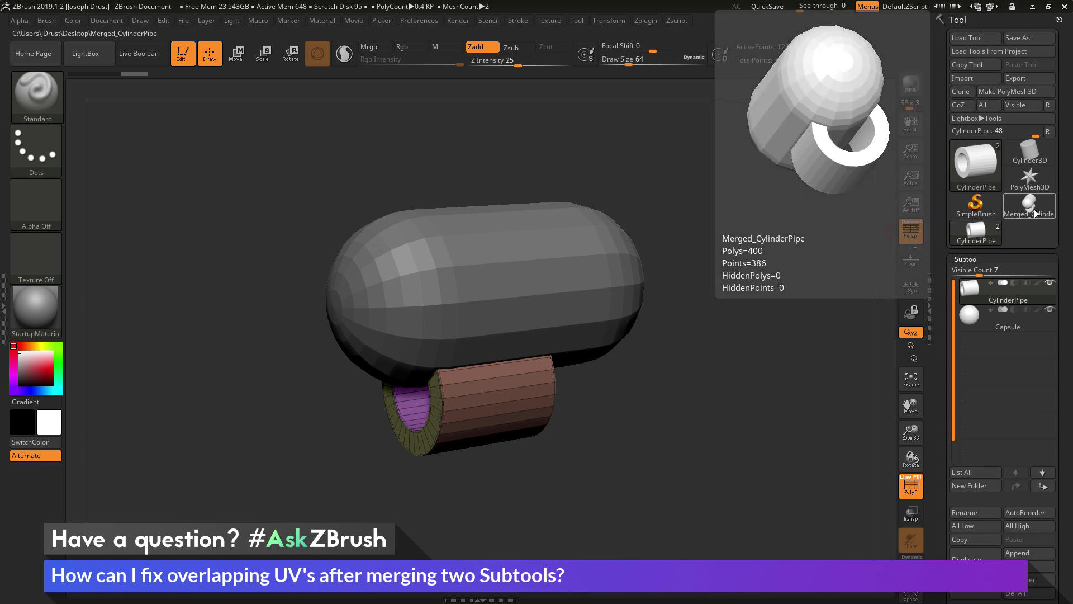
pyautogui.click(1034, 209)
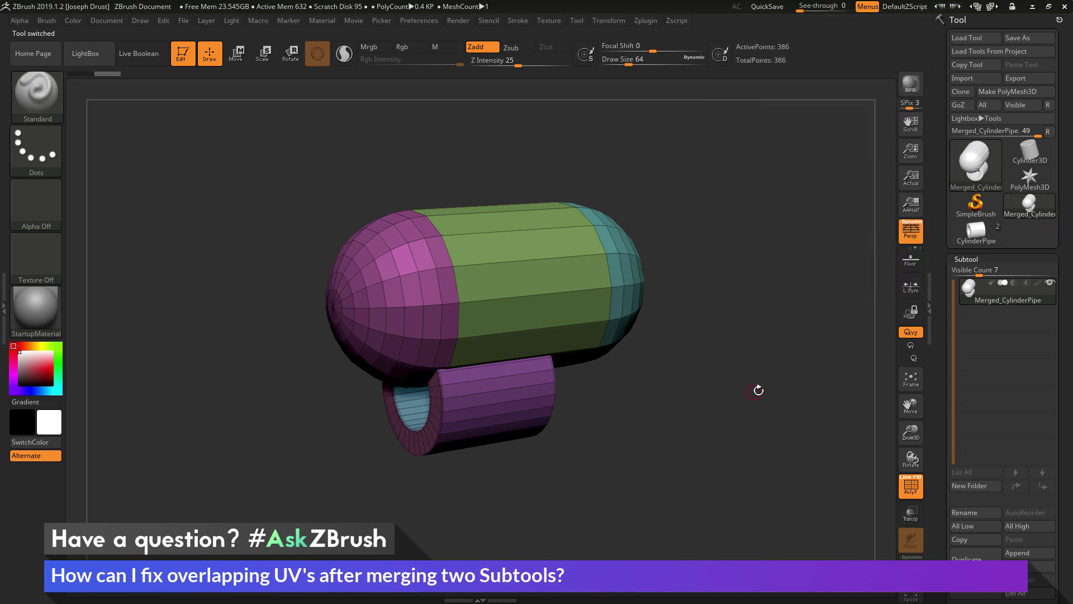
pyautogui.moveTo(759, 390)
pyautogui.mouseDown()
pyautogui.moveTo(790, 367)
pyautogui.moveTo(751, 379)
pyautogui.mouseUp()
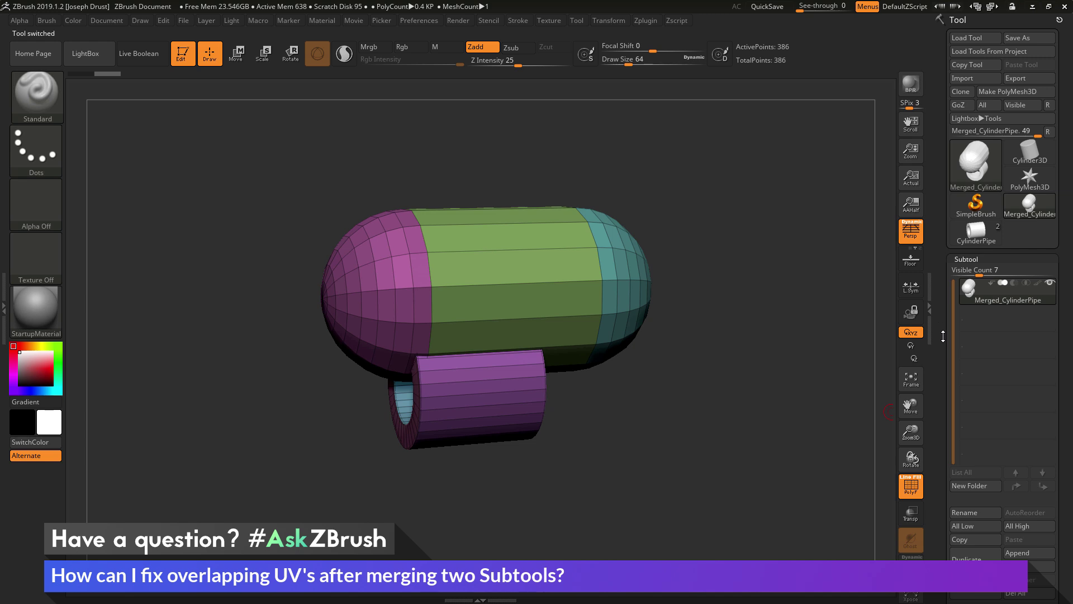
# Check the merged model's UV layout with Morph UV, and return to the 3D shape
pyautogui.moveTo(943, 337); pyautogui.dragTo(938, 183)
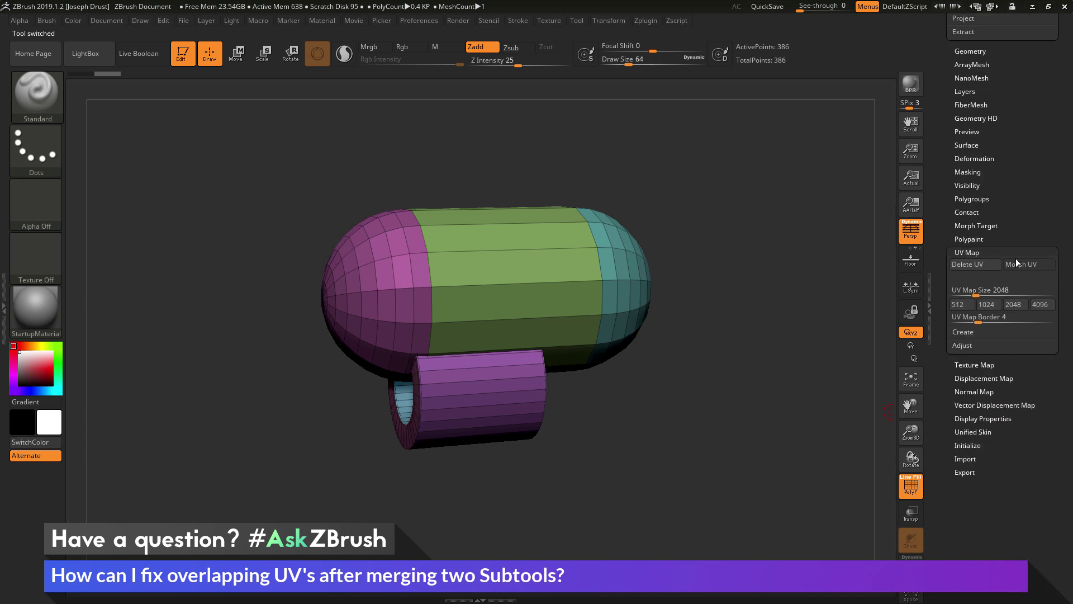
pyautogui.click(1032, 264)
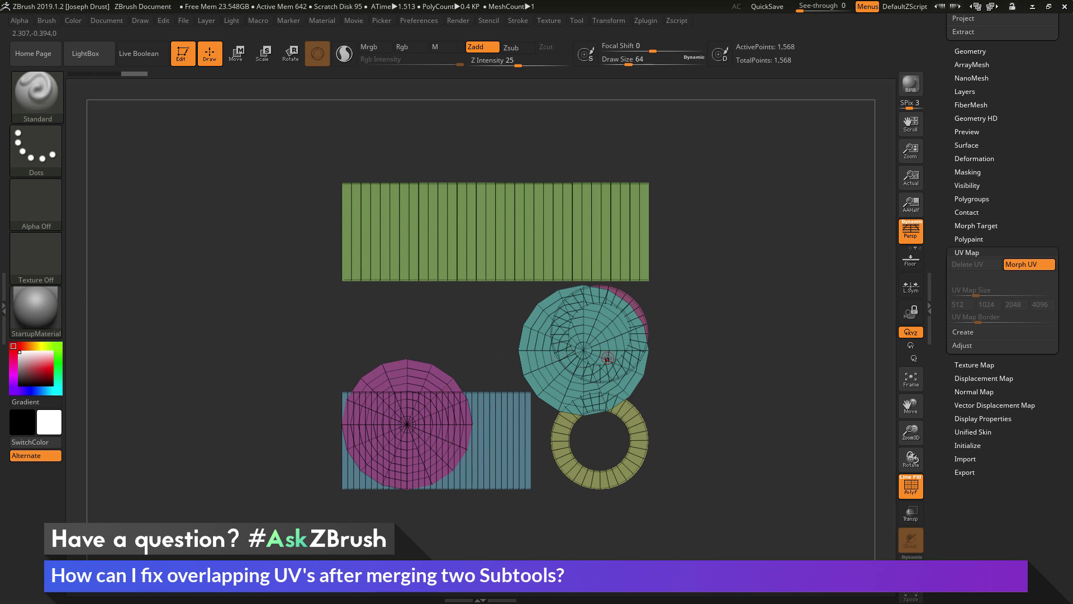
pyautogui.click(1009, 266)
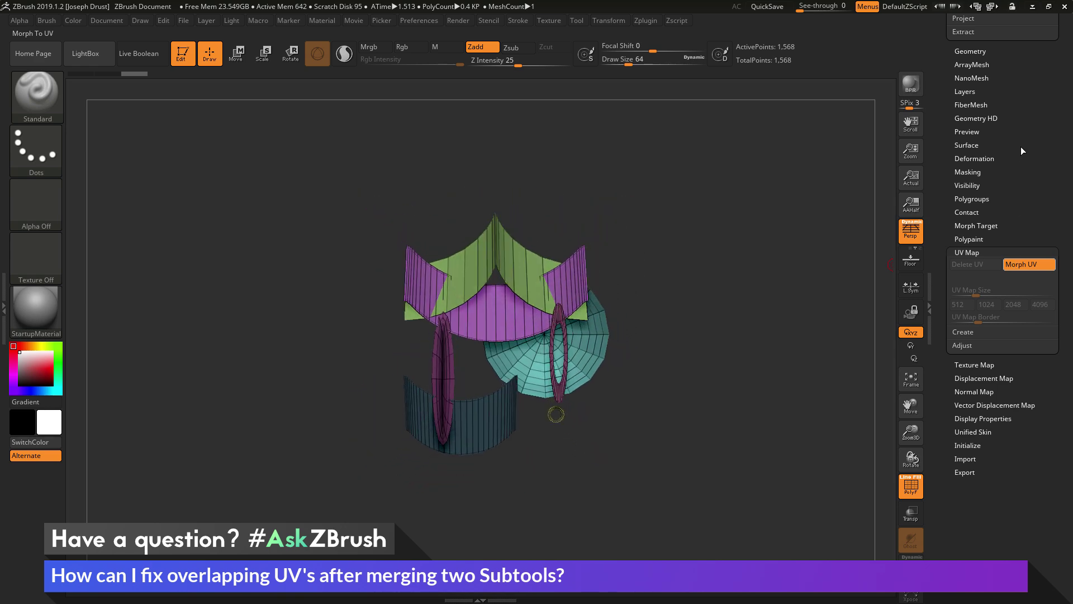
# Create a working clone of the merged model with UV Master and flatten its UVs, framed to show the whole layout
pyautogui.moveTo(1034, 126); pyautogui.dragTo(1037, 403)
pyautogui.moveTo(705, 321); pyautogui.dragTo(700, 321)
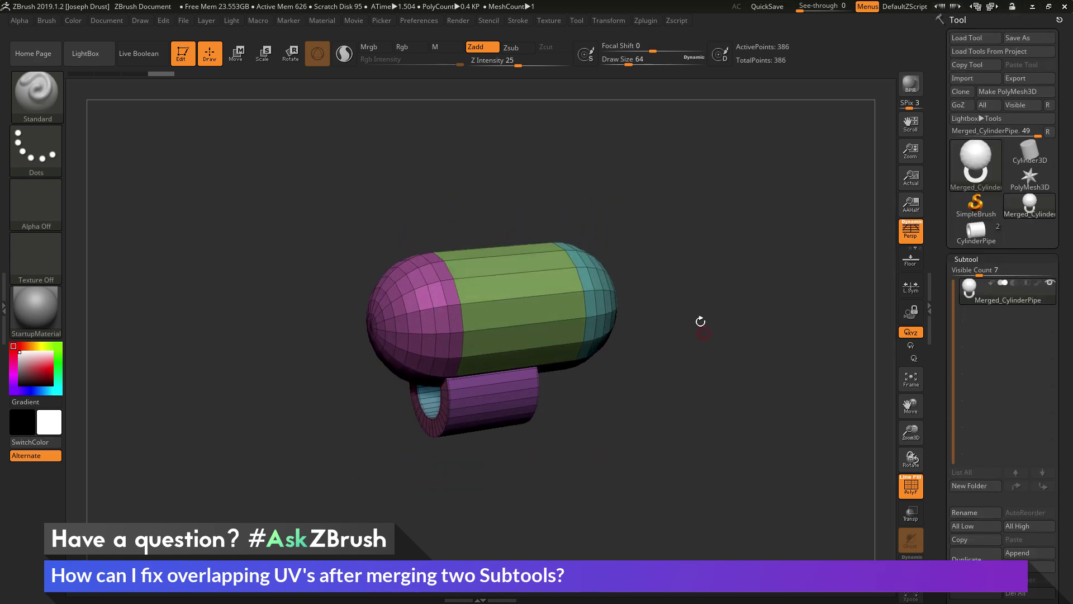
pyautogui.click(646, 23)
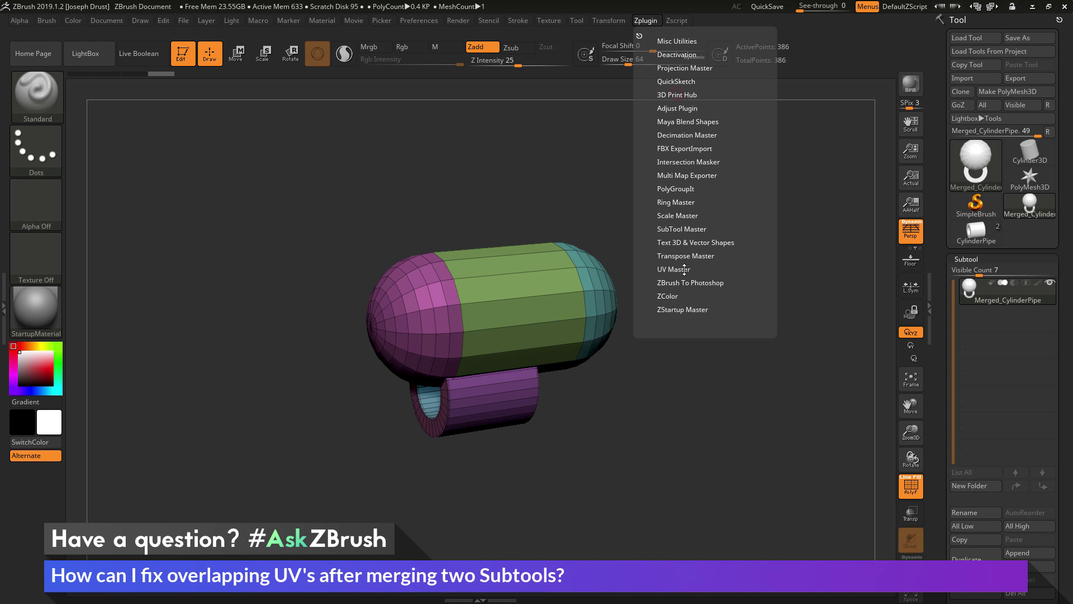
pyautogui.click(684, 269)
pyautogui.scroll(-2, 732, 185)
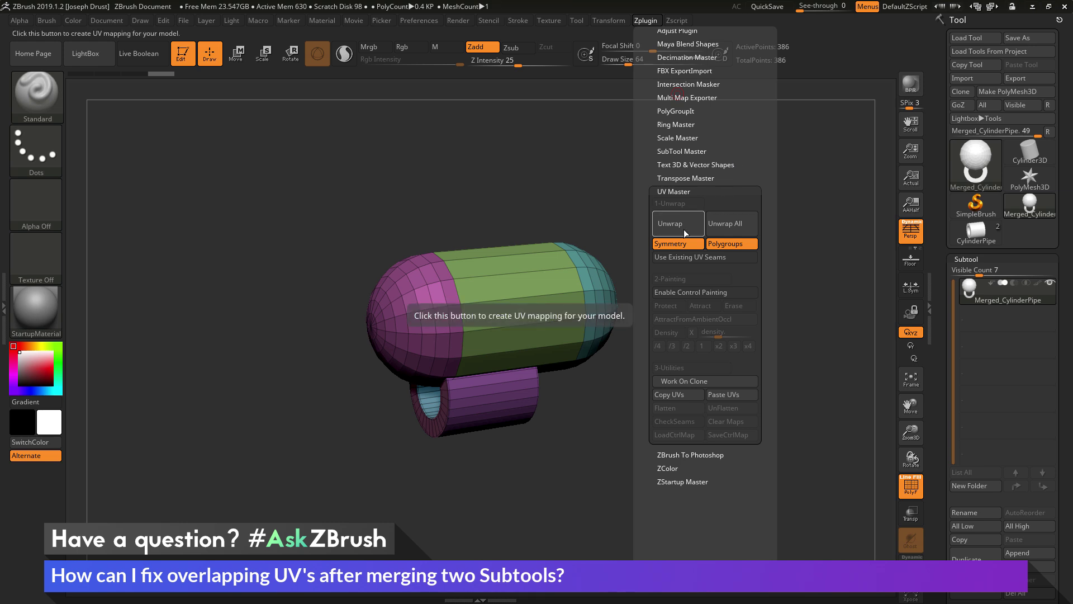
pyautogui.click(692, 386)
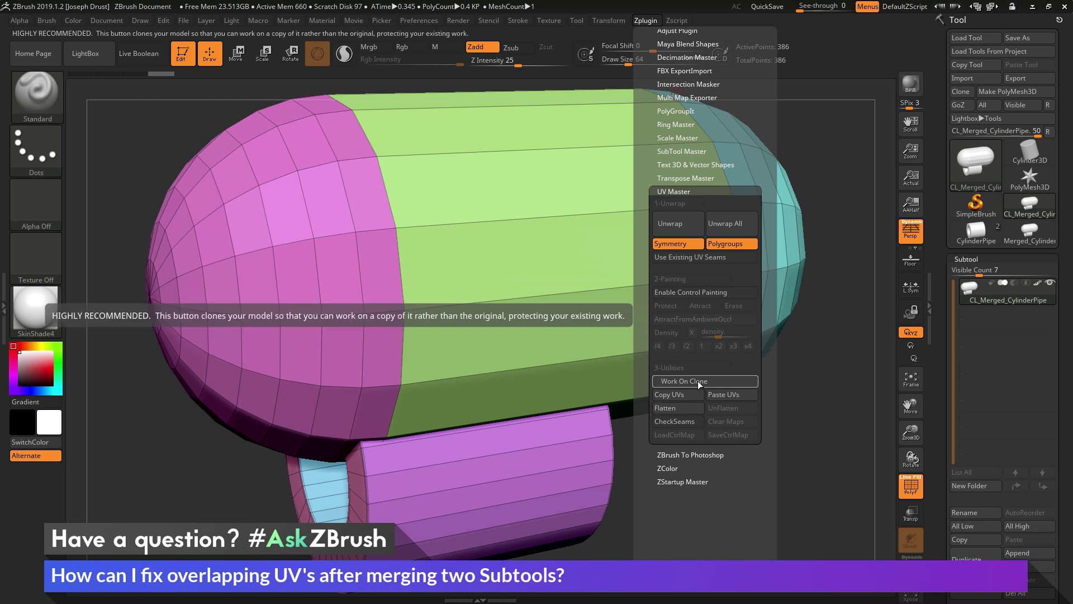
pyautogui.click(682, 412)
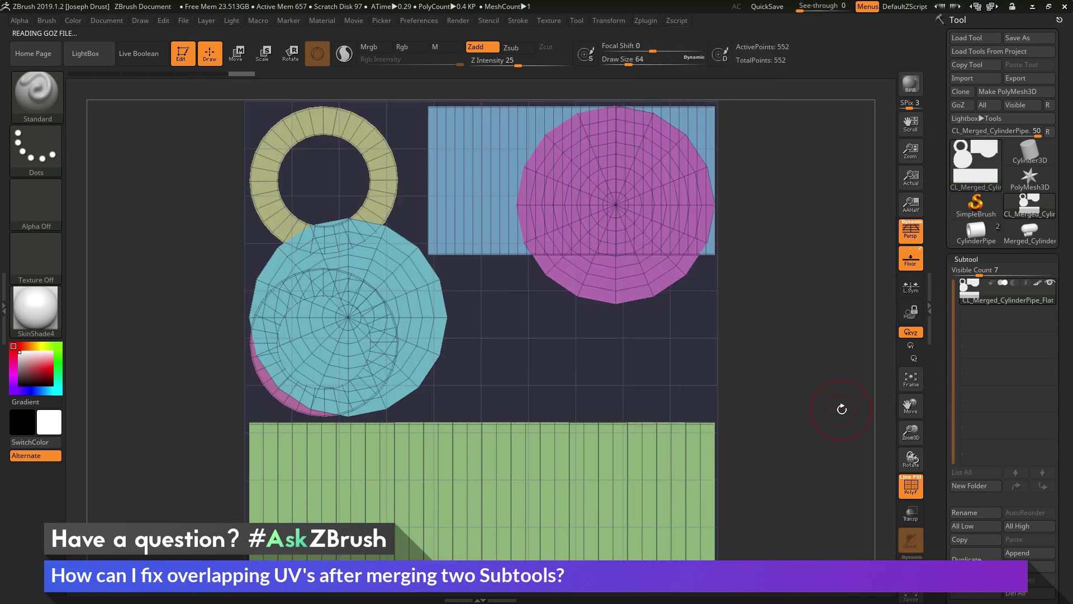
pyautogui.press('f')
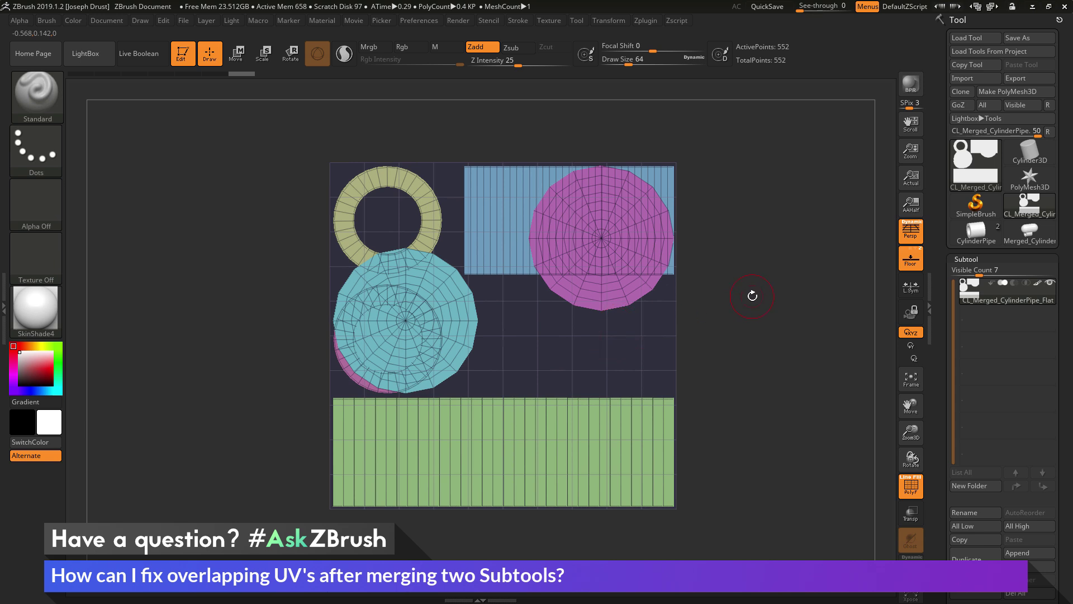
# Hide both capsule end-cap islands and the pipe's outer strip that overlaps the green island in the flattened UV layout
pyautogui.hotkey('ctrl', 'shift')
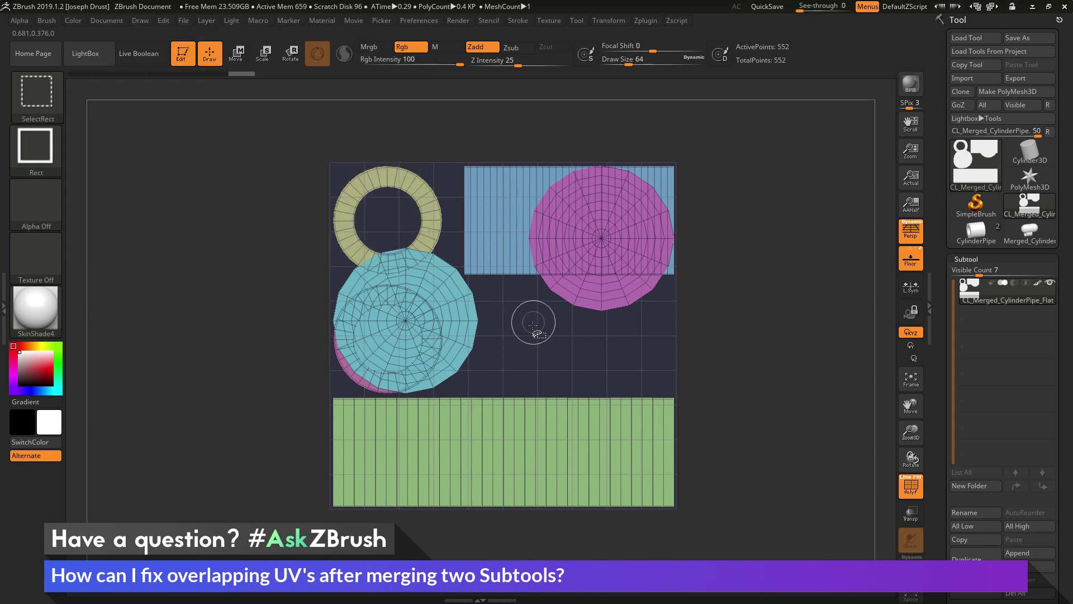
pyautogui.keyDown('ctrl'); pyautogui.keyDown('shift'); pyautogui.click(573, 305); pyautogui.keyUp('shift'); pyautogui.keyUp('ctrl')
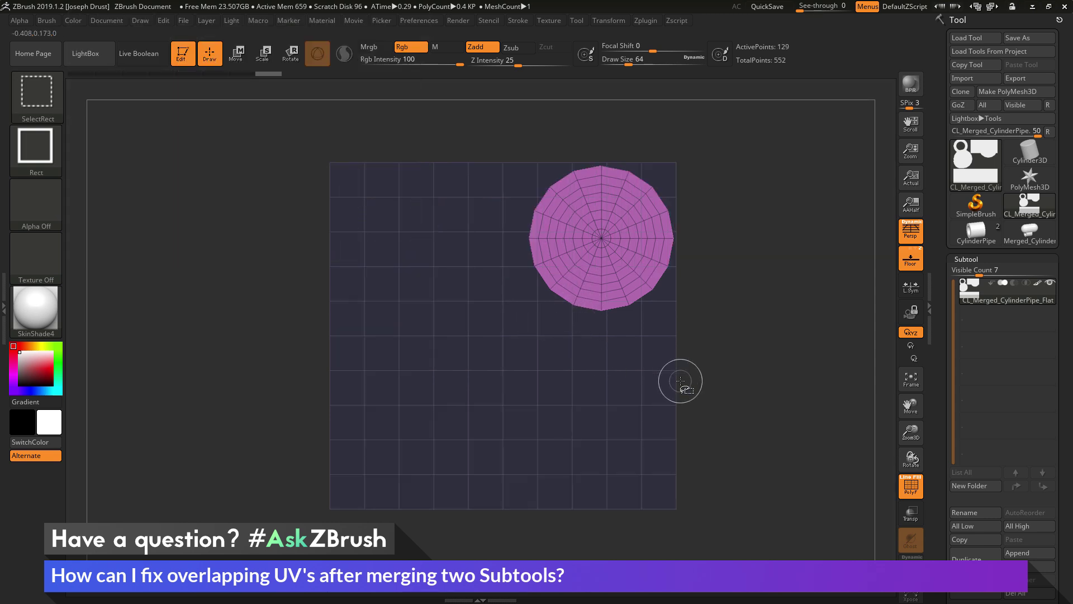
pyautogui.keyDown('ctrl'); pyautogui.keyDown('shift'); pyautogui.click(601, 311); pyautogui.keyUp('shift'); pyautogui.keyUp('ctrl')
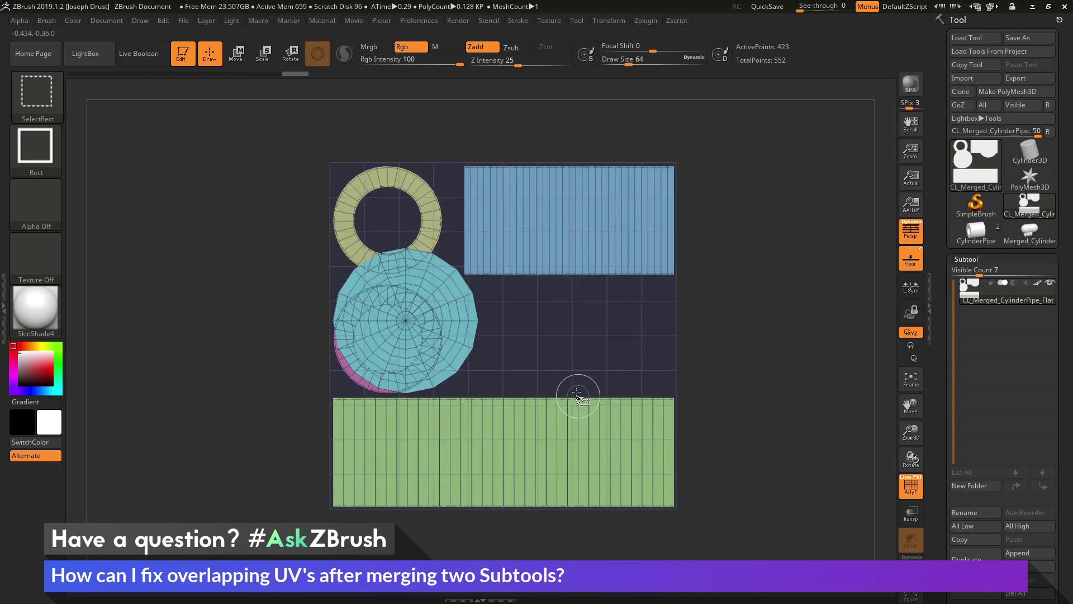
pyautogui.keyDown('ctrl'); pyautogui.keyDown('shift'); pyautogui.click(471, 320); pyautogui.keyUp('shift'); pyautogui.keyUp('ctrl')
pyautogui.keyDown('ctrl'); pyautogui.keyDown('shift'); pyautogui.click(664, 406); pyautogui.keyUp('shift'); pyautogui.keyUp('ctrl')
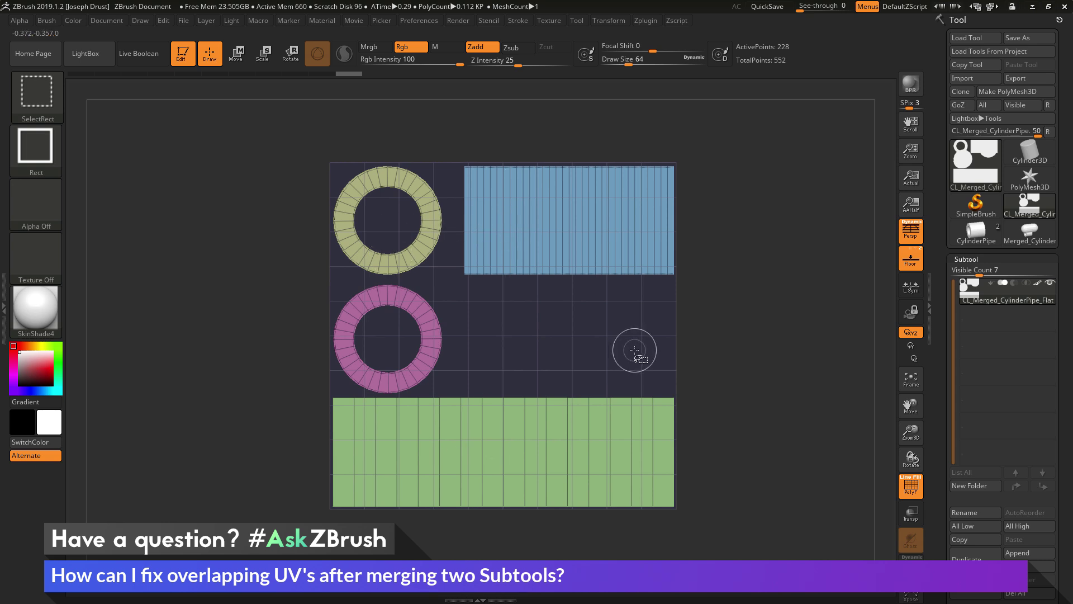
pyautogui.press('ctrl')
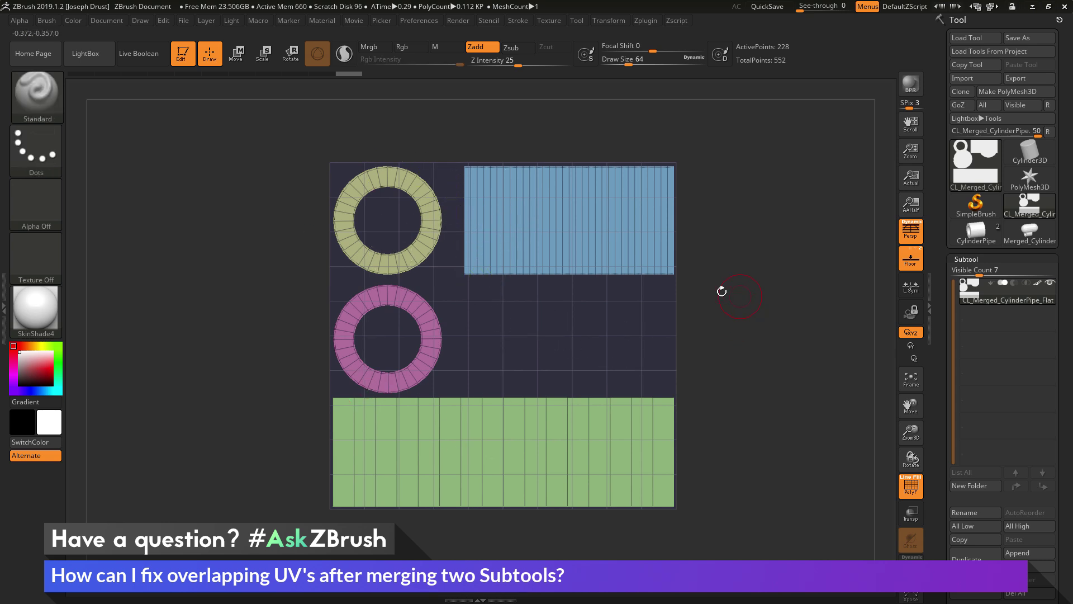
# Mask the four visible UV islands and bring the hidden islands back into view
pyautogui.moveTo(255, 116)
pyautogui.keyDown('ctrl'); pyautogui.mouseDown()
pyautogui.moveTo(311, 228)
pyautogui.moveTo(652, 503)
pyautogui.moveTo(742, 551)
pyautogui.moveTo(728, 542)
pyautogui.mouseUp(); pyautogui.keyUp('ctrl')
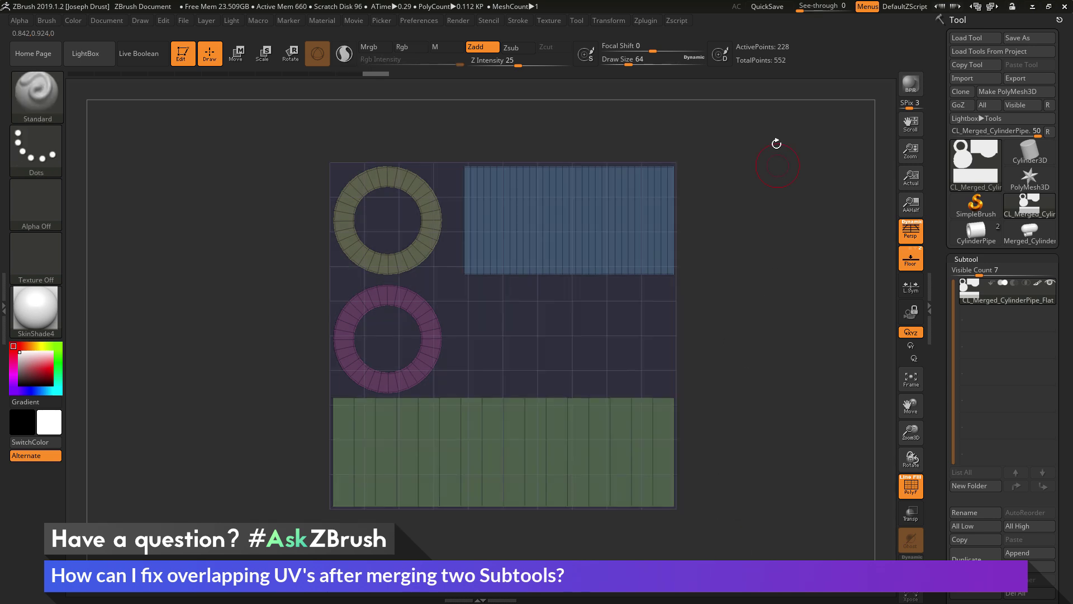
pyautogui.hotkey('ctrl', 'shift')
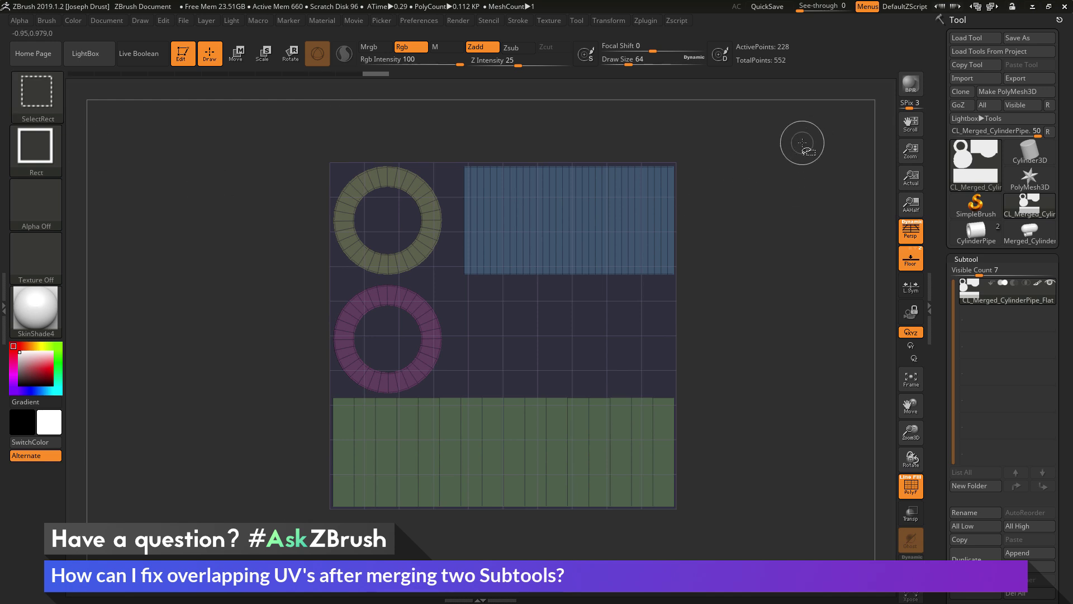
pyautogui.keyDown('ctrl'); pyautogui.keyDown('shift'); pyautogui.click(801, 371); pyautogui.keyUp('shift'); pyautogui.keyUp('ctrl')
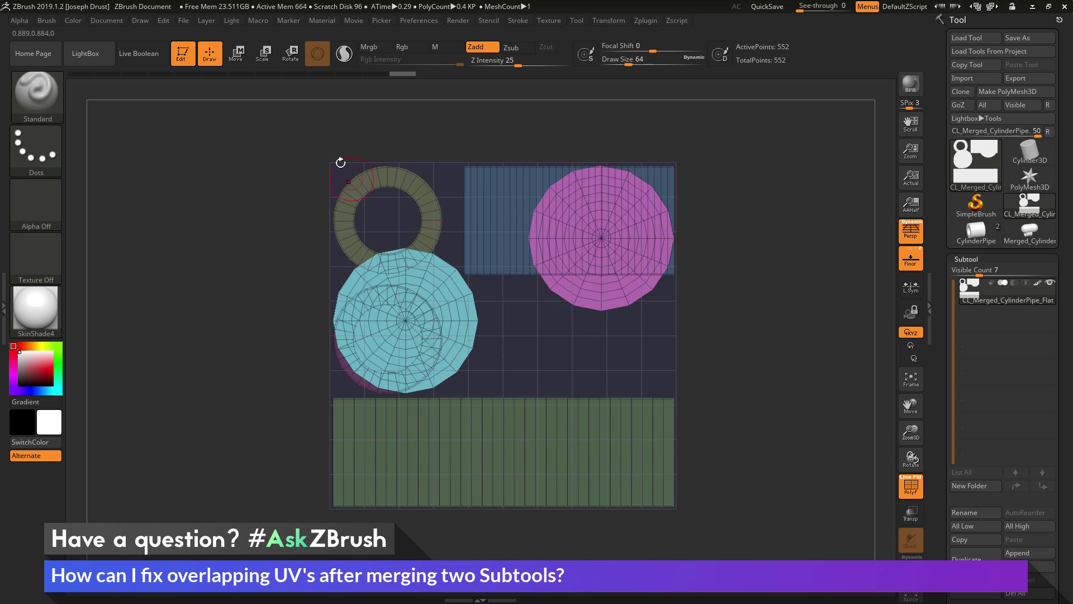
# Move the unmasked capsule caps and outer pipe strip out past the left side of the UV square, and clear the mask
pyautogui.click(238, 56)
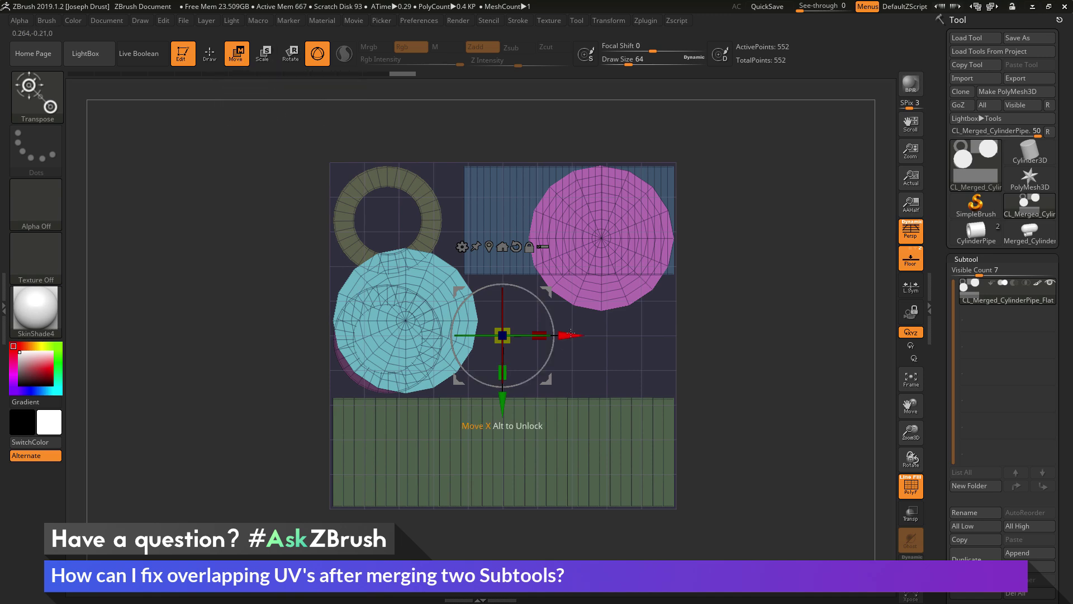
pyautogui.moveTo(567, 335); pyautogui.dragTo(207, 338)
pyautogui.keyDown('alt'); pyautogui.moveTo(273, 358); pyautogui.dragTo(218, 413); pyautogui.keyUp('alt')
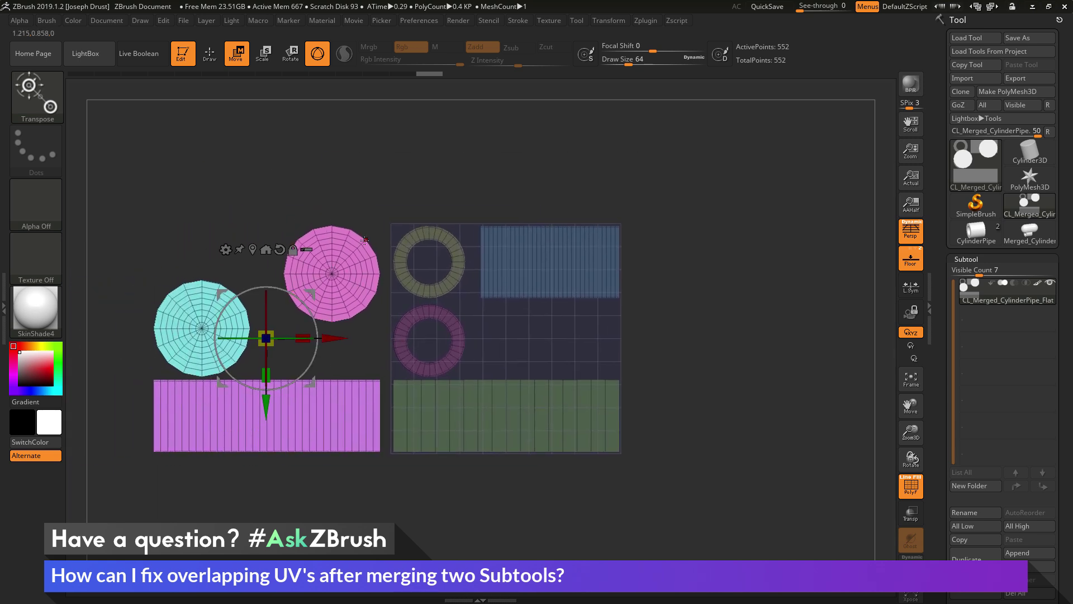
pyautogui.keyDown('ctrl'); pyautogui.moveTo(725, 221); pyautogui.dragTo(736, 296); pyautogui.keyUp('ctrl')
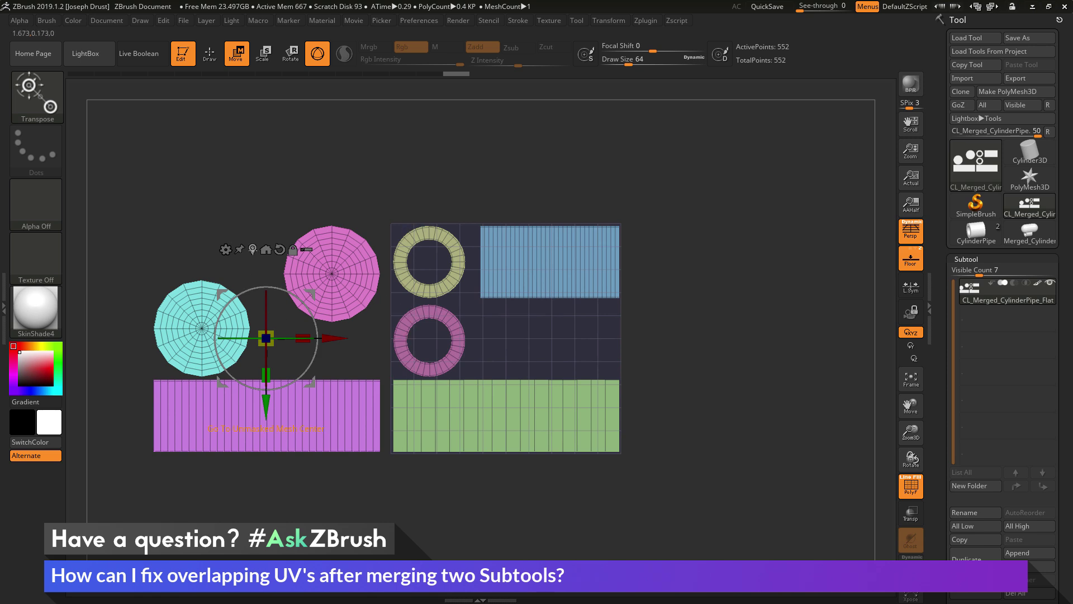
# Center the gizmo on all the islands, scale them down uniformly, and move them up to the UV square's upper edge
pyautogui.click(266, 249)
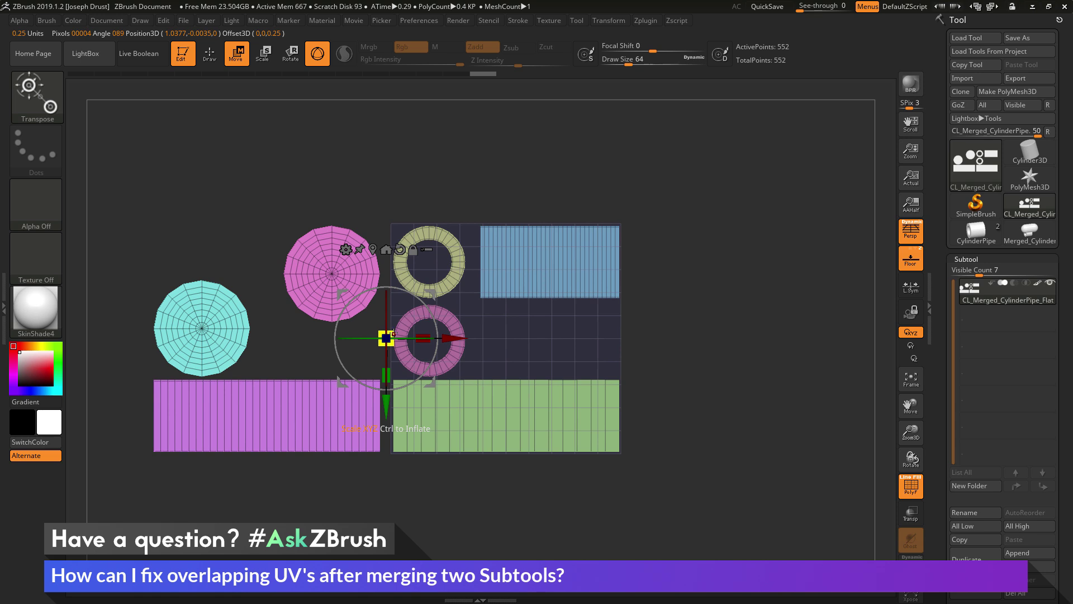
pyautogui.moveTo(391, 334); pyautogui.dragTo(360, 340)
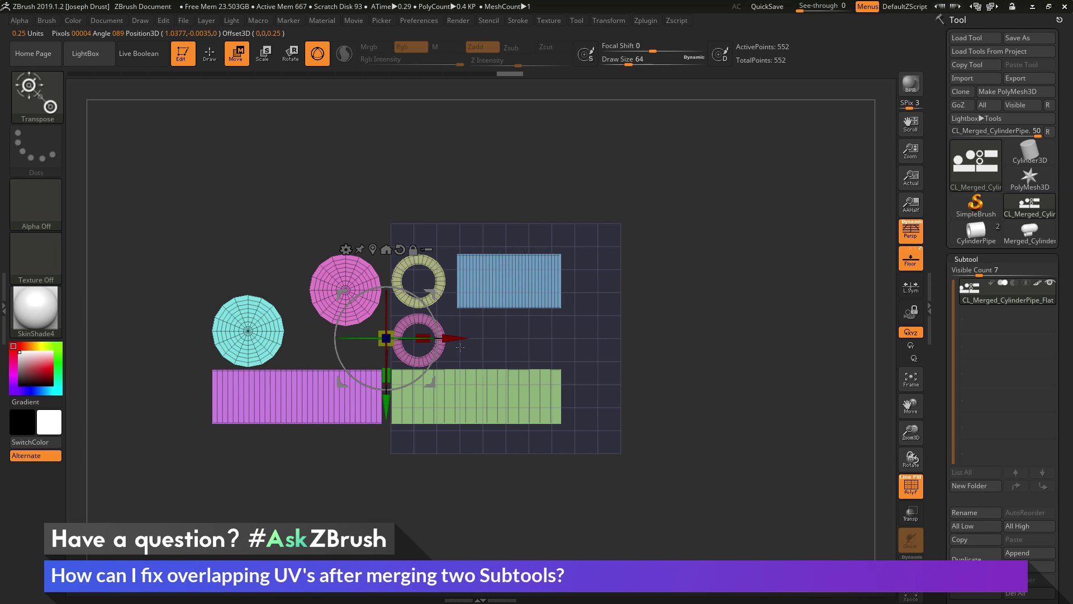
pyautogui.moveTo(450, 339); pyautogui.dragTo(434, 264)
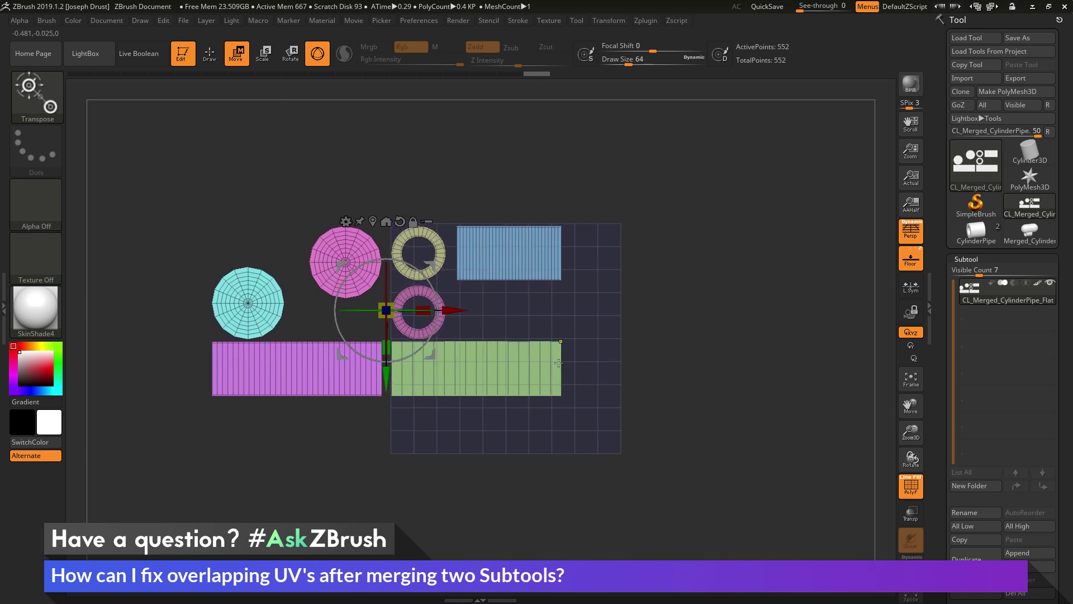
# Isolate the green strip with a mask, move it into the lower-right corner of the UV square, and clear the mask
pyautogui.hotkey('ctrl', 'shift')
pyautogui.keyDown('ctrl'); pyautogui.click(557, 345); pyautogui.keyUp('ctrl')
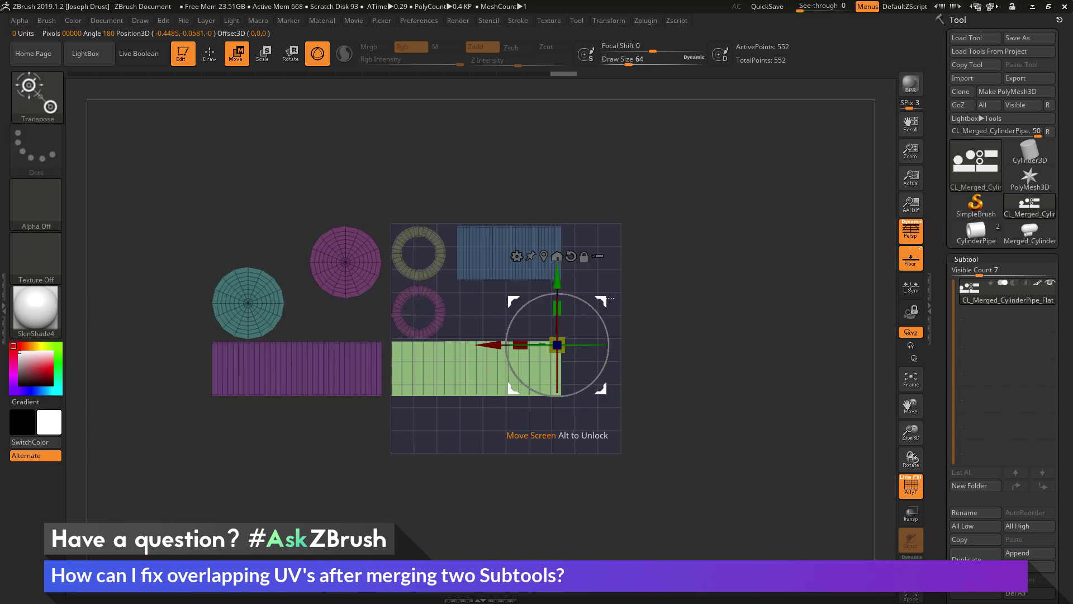
pyautogui.moveTo(610, 304); pyautogui.dragTo(667, 360)
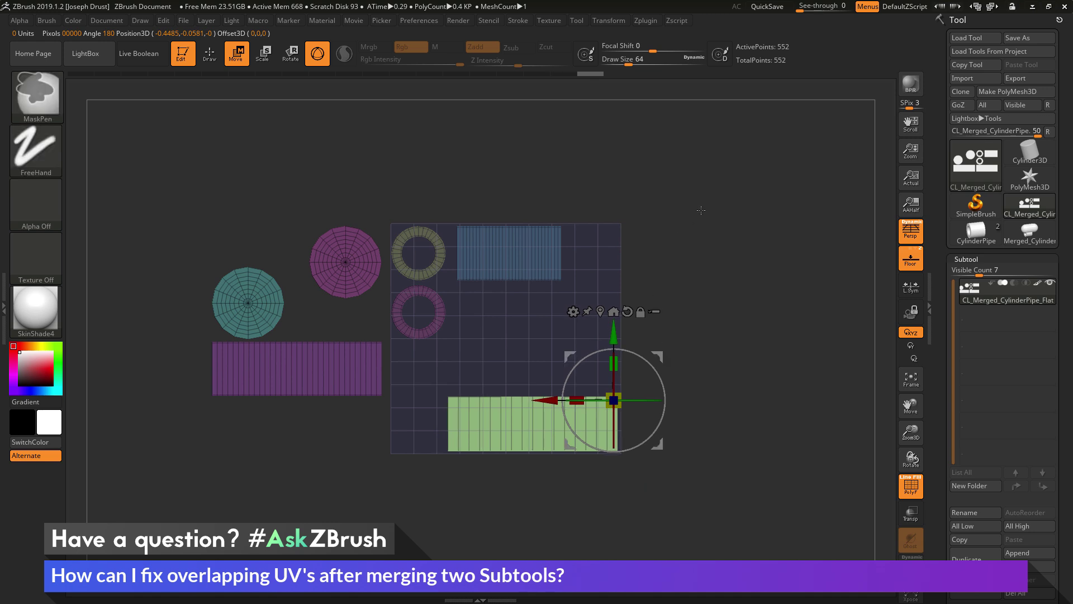
pyautogui.keyDown('ctrl'); pyautogui.moveTo(700, 209); pyautogui.dragTo(761, 293); pyautogui.keyUp('ctrl')
# Move the purple strip into the UV square directly above the green strip, and clear the mask
pyautogui.keyDown('ctrl'); pyautogui.click(382, 345); pyautogui.keyUp('ctrl')
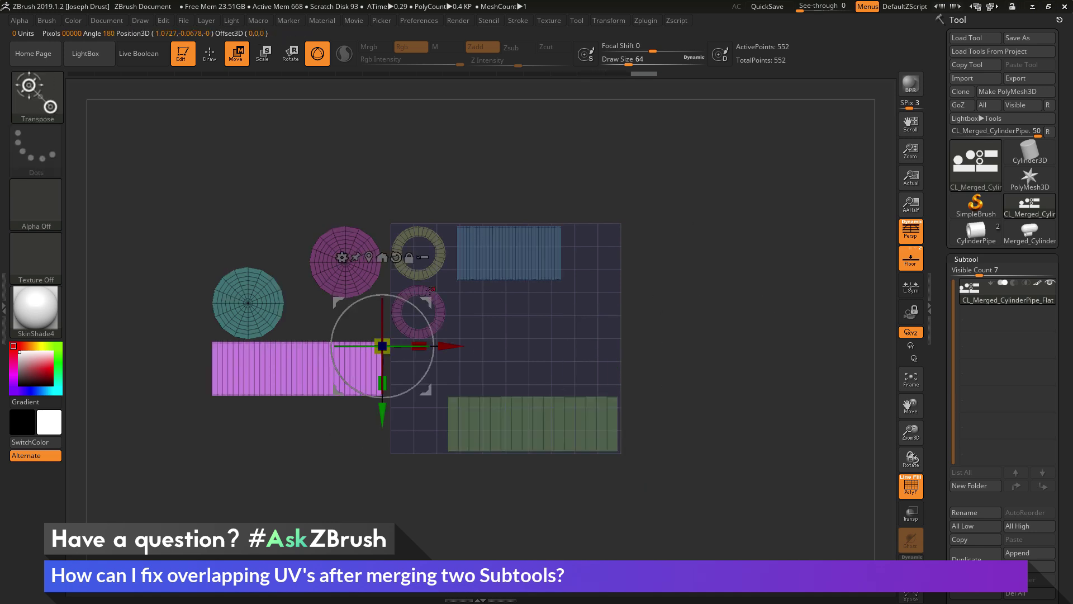
pyautogui.moveTo(429, 302); pyautogui.dragTo(475, 295)
pyautogui.moveTo(400, 343); pyautogui.dragTo(616, 344)
pyautogui.keyDown('ctrl'); pyautogui.moveTo(740, 275); pyautogui.dragTo(758, 412); pyautogui.keyUp('ctrl')
# Move the pink capsule cap and the pink ring individually into the free space above the purple strip
pyautogui.keyDown('ctrl'); pyautogui.click(370, 271); pyautogui.keyUp('ctrl')
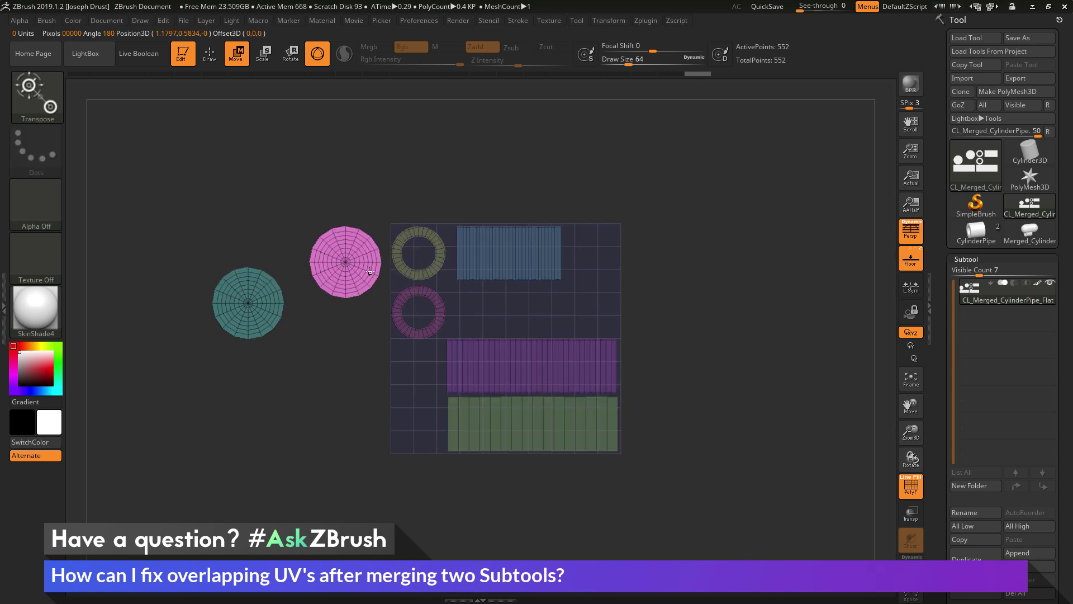
pyautogui.moveTo(415, 227); pyautogui.dragTo(650, 264)
pyautogui.keyDown('ctrl'); pyautogui.moveTo(743, 244); pyautogui.dragTo(754, 329); pyautogui.keyUp('ctrl')
pyautogui.keyDown('ctrl'); pyautogui.keyDown('shift'); pyautogui.click(444, 311); pyautogui.keyUp('shift'); pyautogui.keyUp('ctrl')
pyautogui.moveTo(489, 263); pyautogui.dragTo(576, 261)
pyautogui.keyDown('ctrl'); pyautogui.moveTo(691, 244); pyautogui.dragTo(706, 305); pyautogui.keyUp('ctrl')
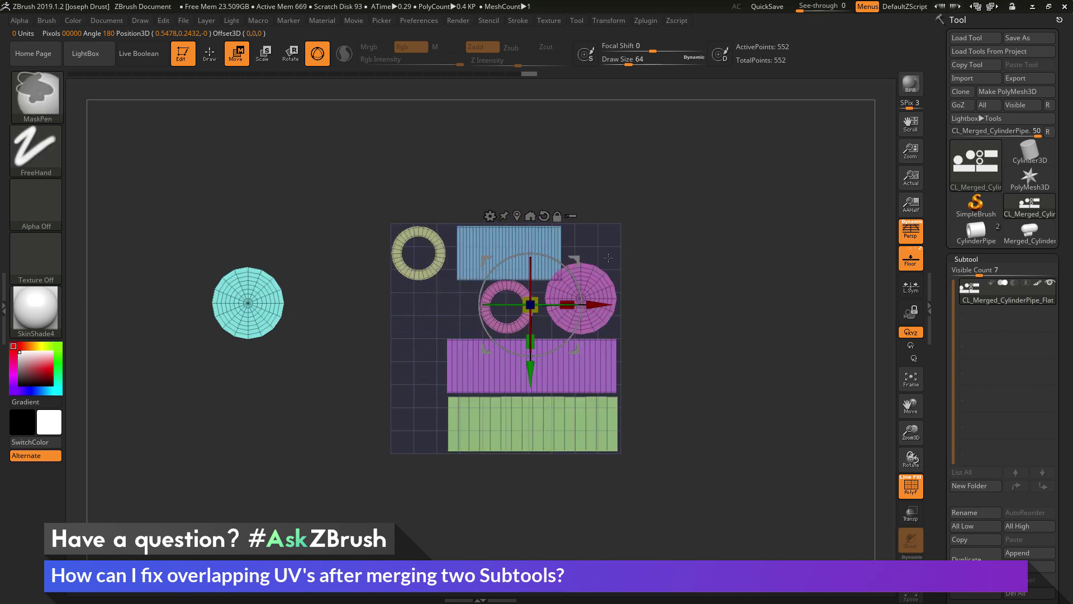
# Move the cyan capsule cap into the UV square below the yellow ring, and nudge the pink cap slightly down and right
pyautogui.keyDown('ctrl'); pyautogui.click(281, 300); pyautogui.keyUp('ctrl')
pyautogui.moveTo(326, 255); pyautogui.dragTo(504, 252)
pyautogui.keyDown('ctrl'); pyautogui.moveTo(706, 171); pyautogui.dragTo(710, 196); pyautogui.keyUp('ctrl')
pyautogui.keyDown('ctrl'); pyautogui.click(560, 281); pyautogui.keyUp('ctrl')
pyautogui.moveTo(588, 210)
pyautogui.mouseDown()
pyautogui.moveTo(610, 198)
pyautogui.moveTo(596, 218)
pyautogui.mouseUp()
pyautogui.keyDown('ctrl'); pyautogui.moveTo(660, 190); pyautogui.dragTo(668, 215); pyautogui.keyUp('ctrl')
# Rotate the blue strip upright into the UV square's lower-left corner, and shift the yellow ring right, clear of the cyan cap
pyautogui.keyDown('ctrl'); pyautogui.keyDown('shift'); pyautogui.click(533, 252); pyautogui.keyUp('shift'); pyautogui.keyUp('ctrl')
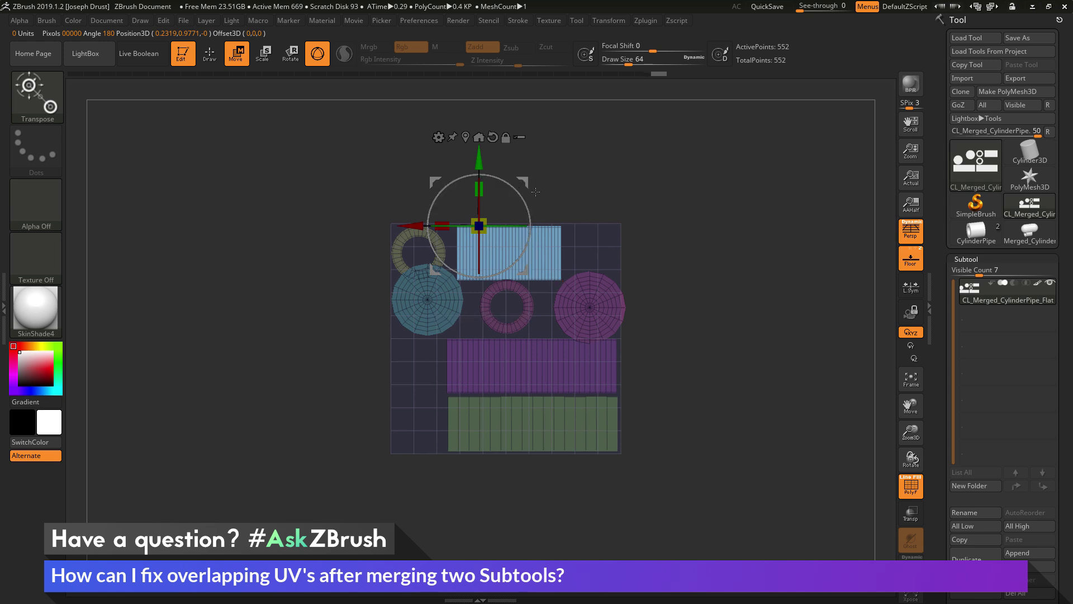
pyautogui.moveTo(516, 188); pyautogui.dragTo(488, 338)
pyautogui.keyDown('ctrl'); pyautogui.click(440, 246); pyautogui.keyUp('ctrl')
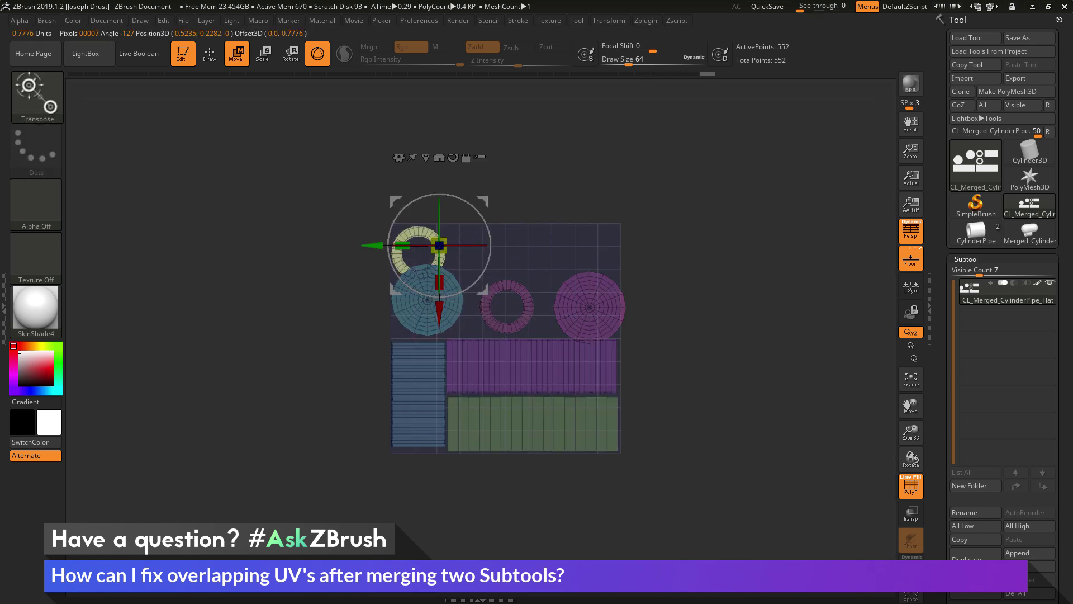
pyautogui.moveTo(485, 201); pyautogui.dragTo(547, 202)
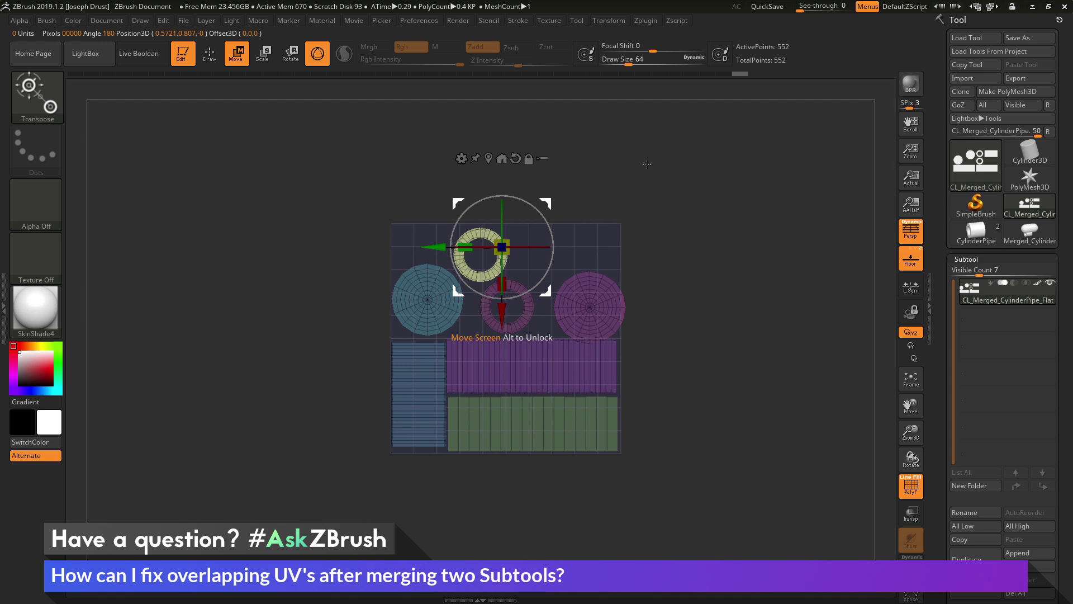
# Move the pink cap into the UV square's upper-right area, and shift the pink ring right so it clears the yellow ring
pyautogui.keyDown('ctrl'); pyautogui.click(589, 307); pyautogui.keyUp('ctrl')
pyautogui.moveTo(585, 307); pyautogui.dragTo(586, 266)
pyautogui.keyDown('ctrl'); pyautogui.moveTo(657, 221); pyautogui.dragTo(669, 232); pyautogui.keyUp('ctrl')
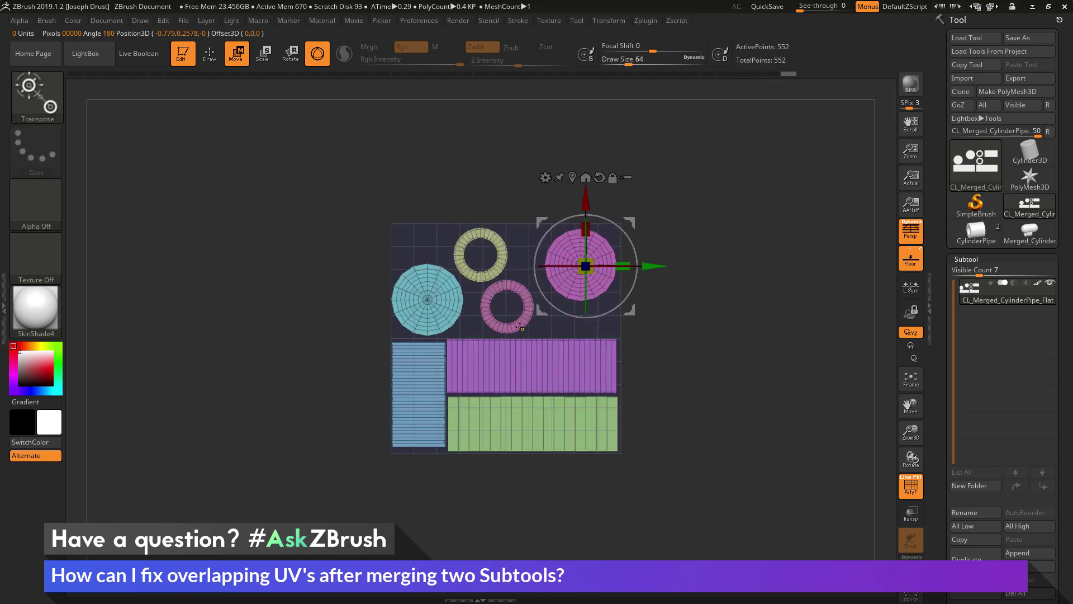
pyautogui.keyDown('ctrl'); pyautogui.click(524, 318); pyautogui.keyUp('ctrl')
pyautogui.moveTo(572, 275); pyautogui.dragTo(588, 272)
pyautogui.keyDown('ctrl'); pyautogui.moveTo(659, 235); pyautogui.dragTo(672, 247); pyautogui.keyUp('ctrl')
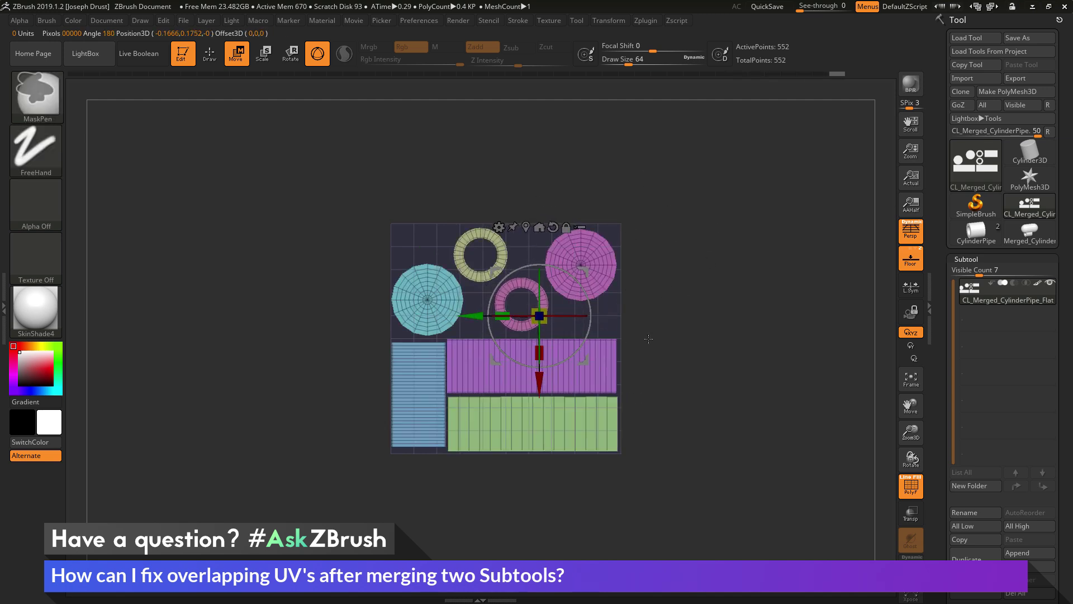
# Fine-tune the purple and blue strips so a narrow gap separates them within the UV square
pyautogui.moveTo(774, 297)
pyautogui.keyDown('alt'); pyautogui.mouseDown()
pyautogui.moveTo(764, 287)
pyautogui.moveTo(772, 308)
pyautogui.mouseUp(); pyautogui.keyUp('alt')
pyautogui.keyDown('ctrl'); pyautogui.click(643, 286); pyautogui.keyUp('ctrl')
pyautogui.moveTo(689, 245); pyautogui.dragTo(718, 263)
pyautogui.keyDown('ctrl'); pyautogui.click(444, 406); pyautogui.keyUp('ctrl')
pyautogui.moveTo(488, 362); pyautogui.dragTo(490, 361)
pyautogui.keyDown('ctrl'); pyautogui.moveTo(683, 350); pyautogui.dragTo(696, 362); pyautogui.keyUp('ctrl')
pyautogui.keyDown('ctrl'); pyautogui.click(305, 359); pyautogui.keyUp('ctrl')
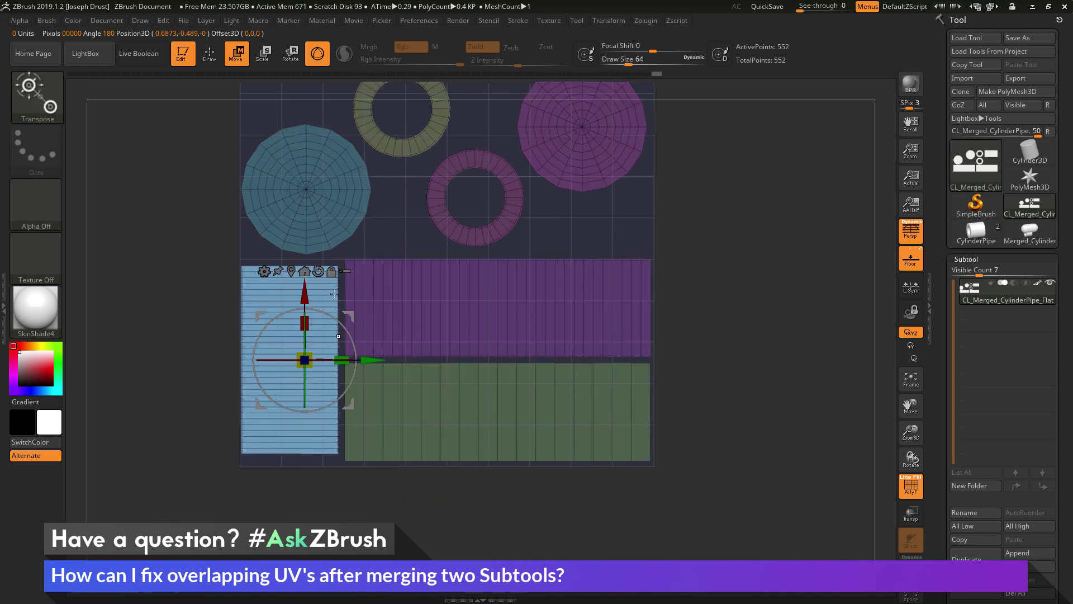
pyautogui.moveTo(350, 311); pyautogui.dragTo(353, 310)
pyautogui.keyDown('ctrl'); pyautogui.moveTo(733, 364); pyautogui.dragTo(743, 375); pyautogui.keyUp('ctrl')
pyautogui.keyDown('alt'); pyautogui.moveTo(733, 359); pyautogui.dragTo(772, 282); pyautogui.keyUp('alt')
# Unflatten the clone with UV Master and copy its rearranged UVs
pyautogui.click(210, 51)
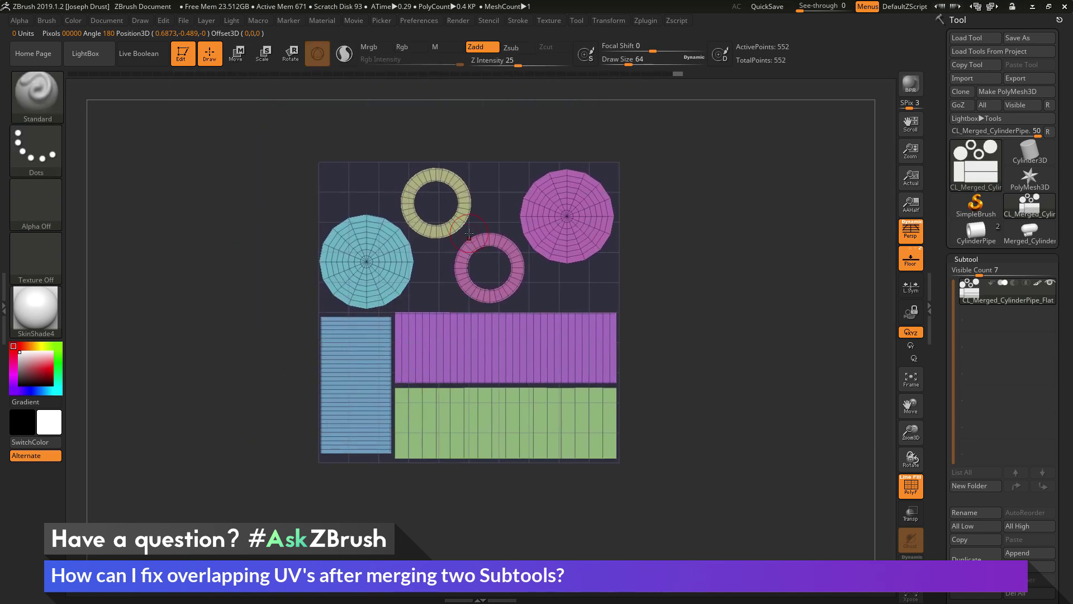
pyautogui.click(647, 20)
pyautogui.moveTo(712, 266); pyautogui.dragTo(743, 185)
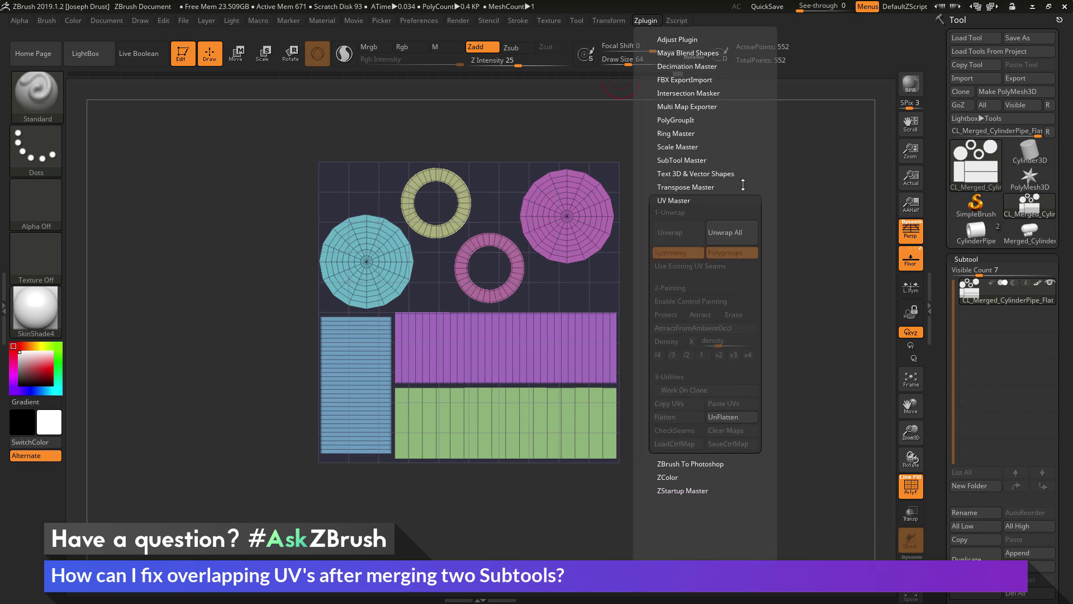
pyautogui.click(721, 415)
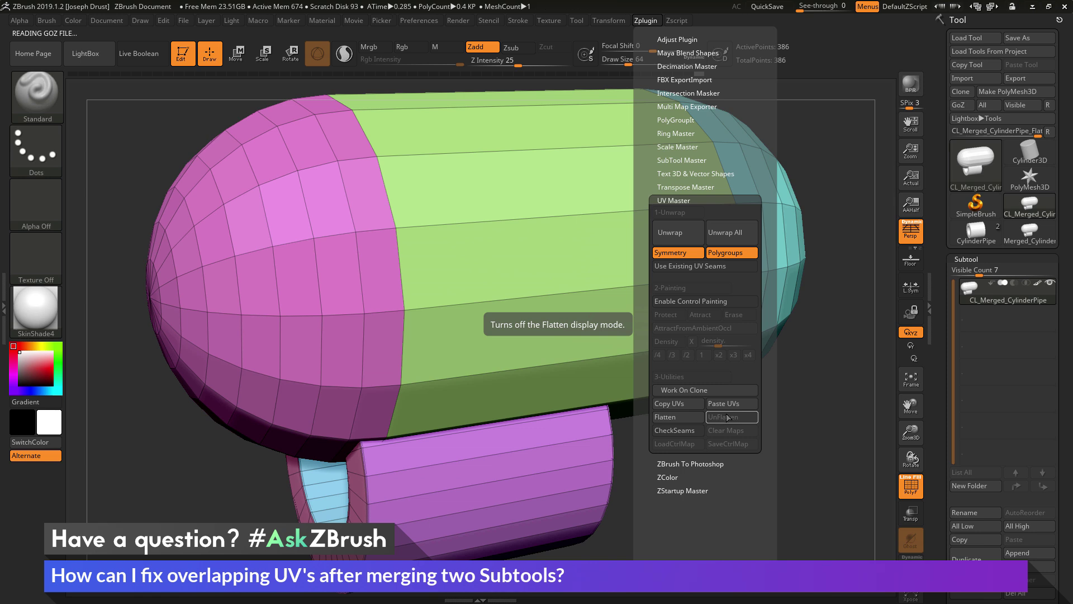
pyautogui.click(677, 402)
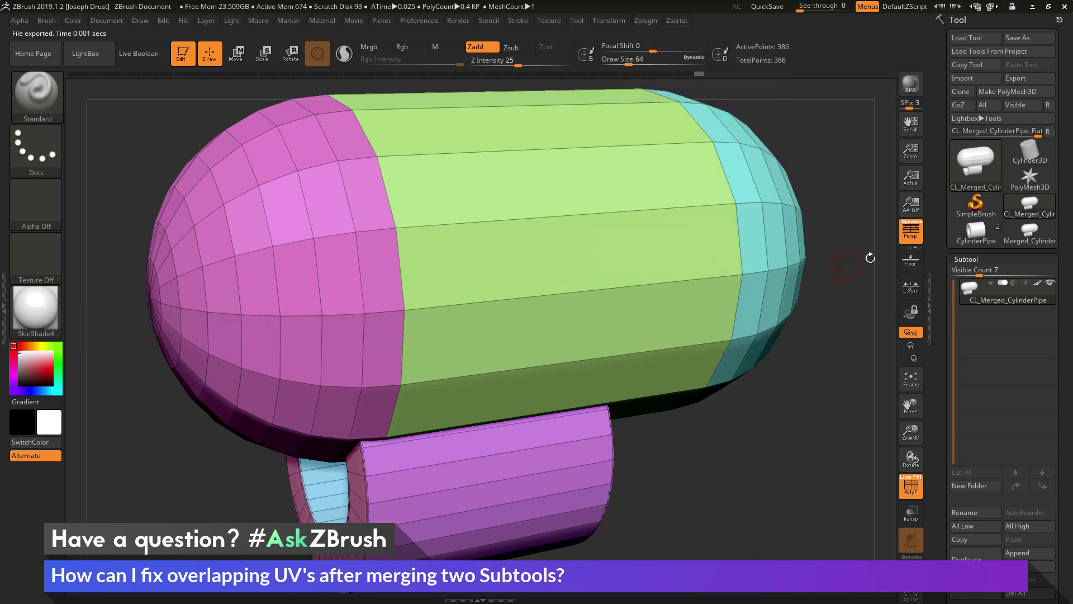
# Switch to the original merged tool and paste the copied UVs onto it with UV Master
pyautogui.click(1020, 240)
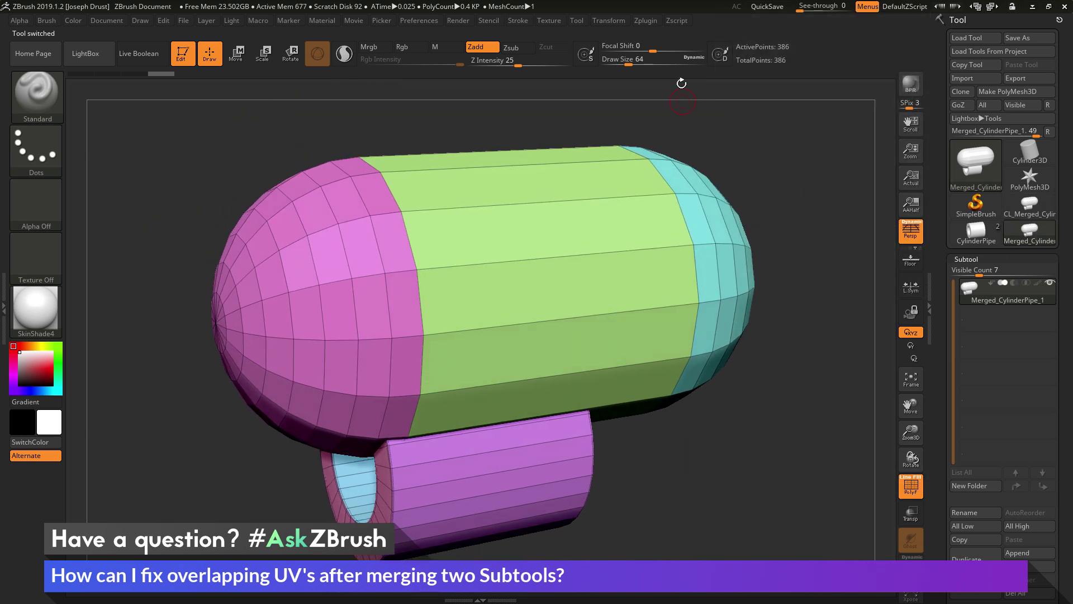
pyautogui.click(646, 20)
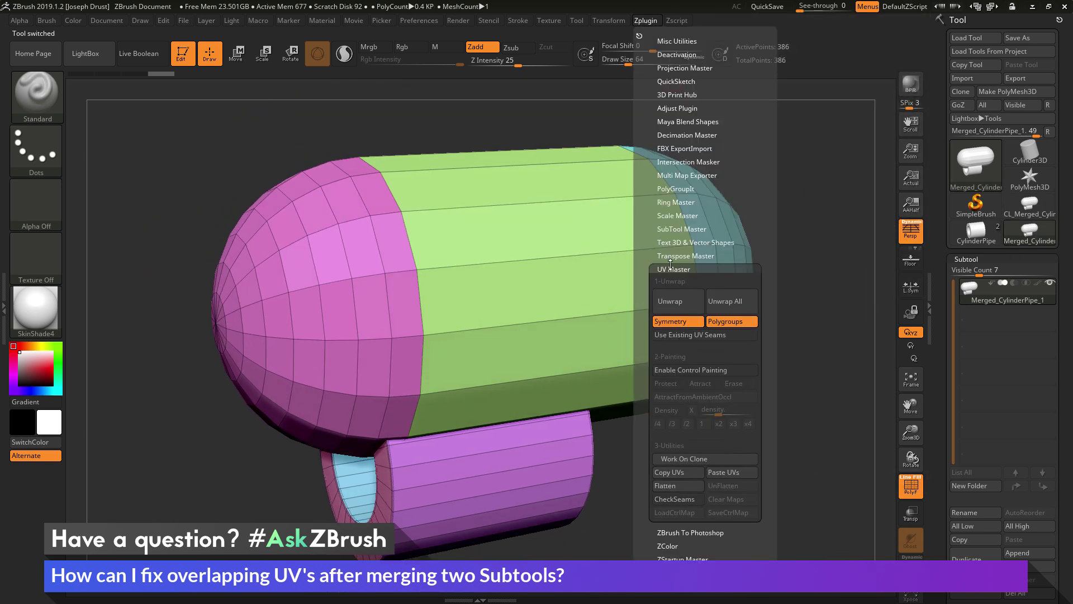
pyautogui.click(719, 472)
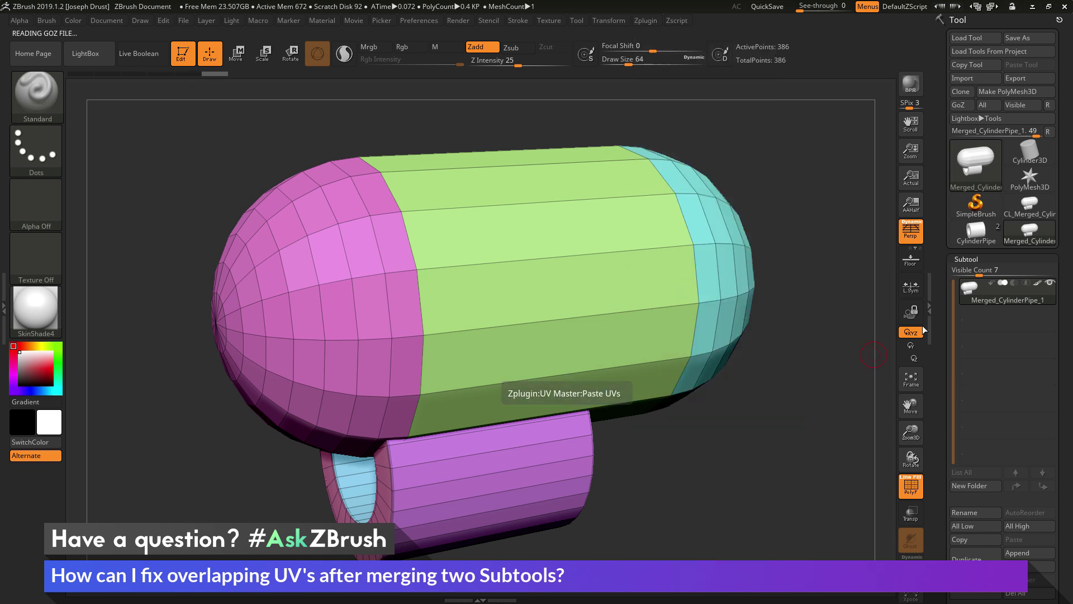
# Check the merged model's new UV layout with Morph UV, and return to the 3D shape
pyautogui.keyDown('alt'); pyautogui.moveTo(783, 486); pyautogui.dragTo(809, 410); pyautogui.keyUp('alt')
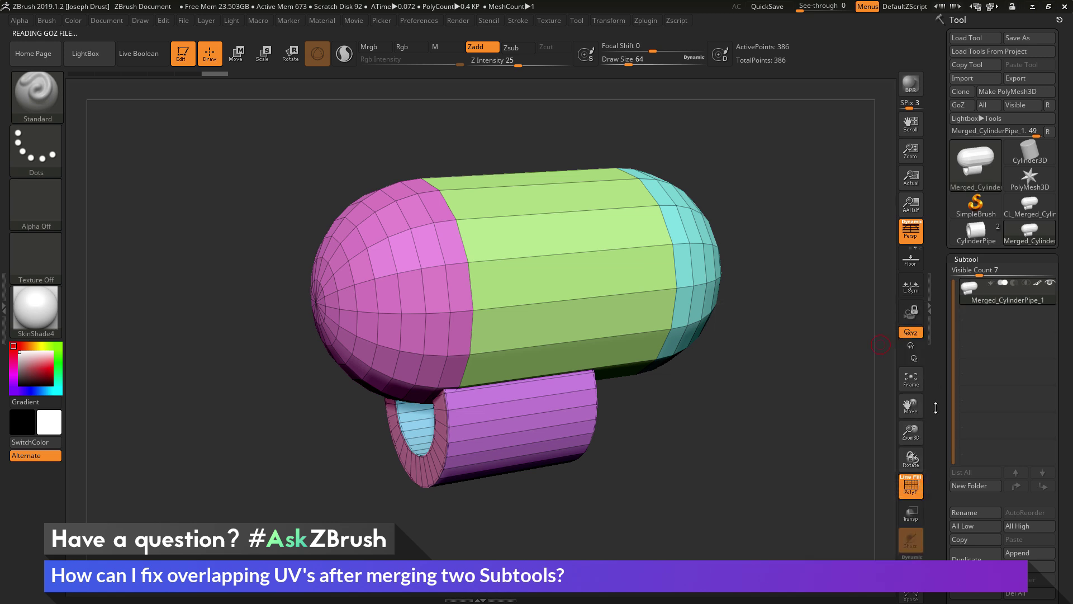
pyautogui.moveTo(936, 392); pyautogui.dragTo(931, 258)
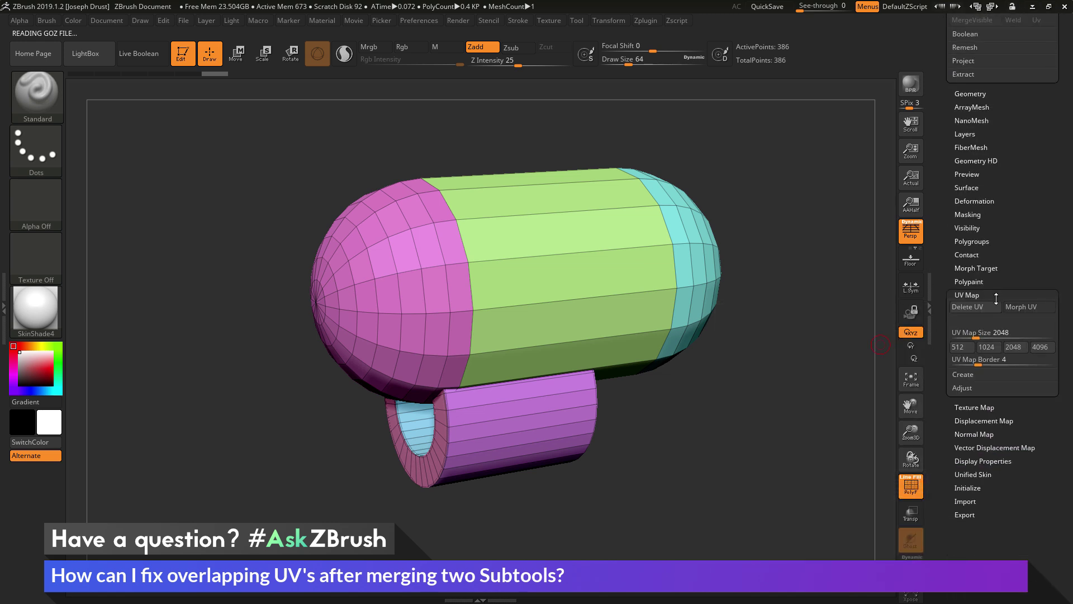
pyautogui.click(1022, 308)
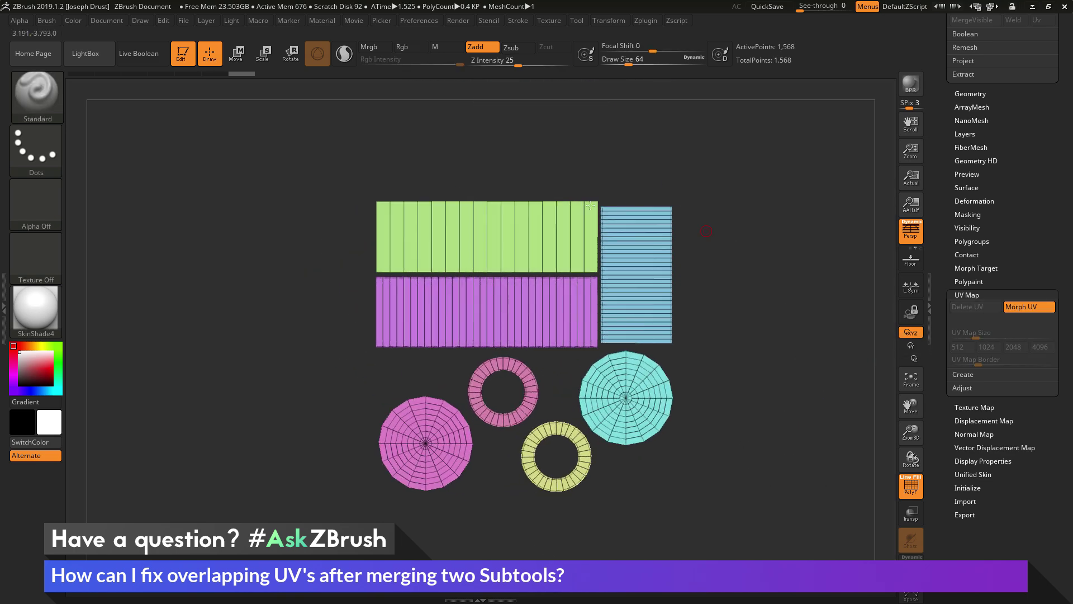
pyautogui.moveTo(765, 414); pyautogui.dragTo(764, 399)
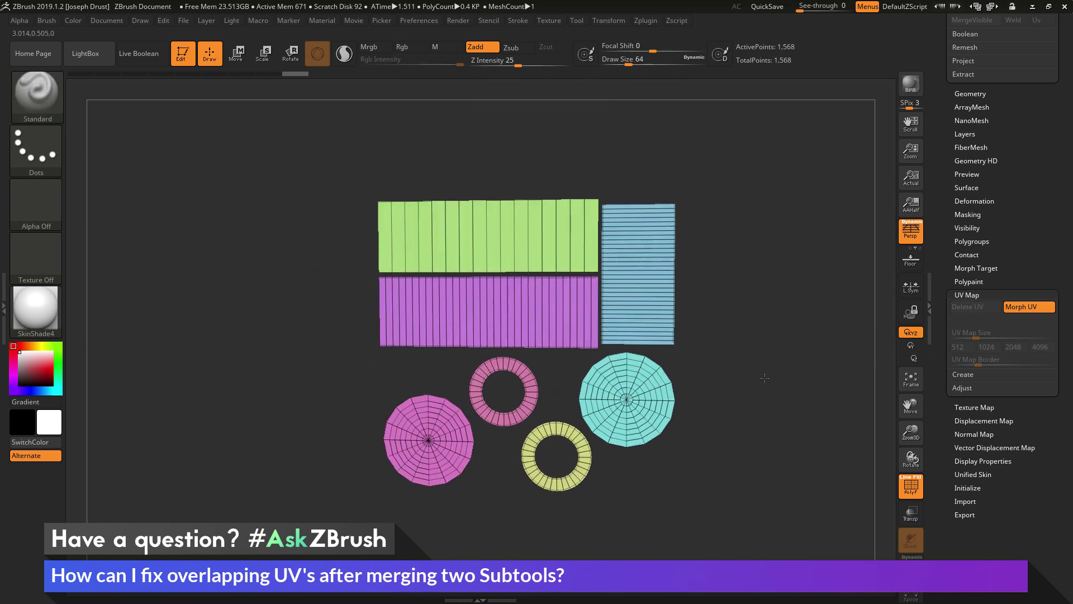
pyautogui.moveTo(764, 376)
pyautogui.mouseDown()
pyautogui.moveTo(776, 379)
pyautogui.moveTo(766, 381)
pyautogui.mouseUp()
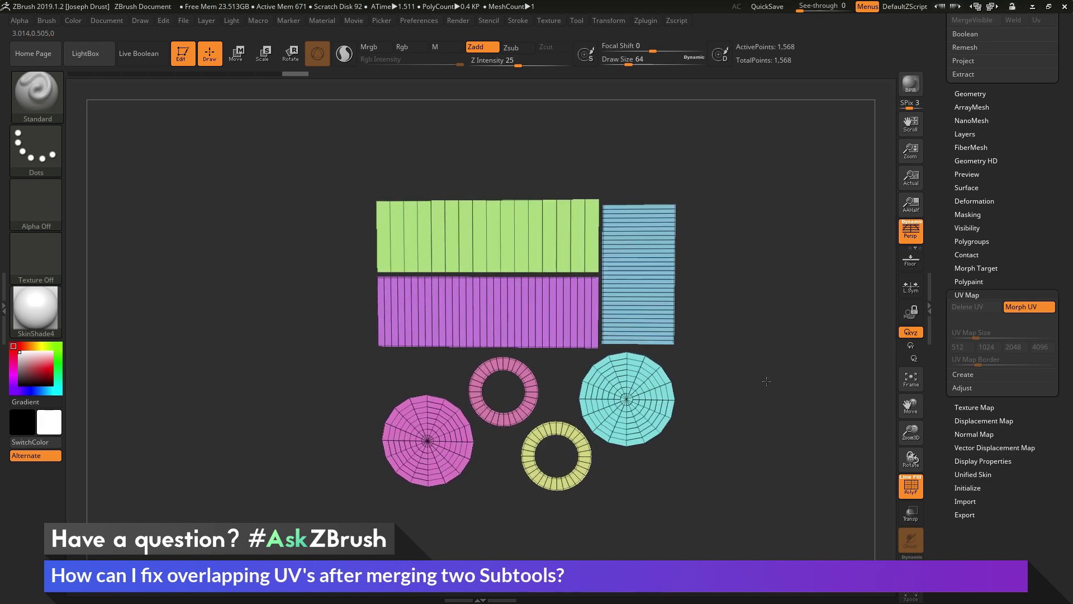
pyautogui.click(1021, 307)
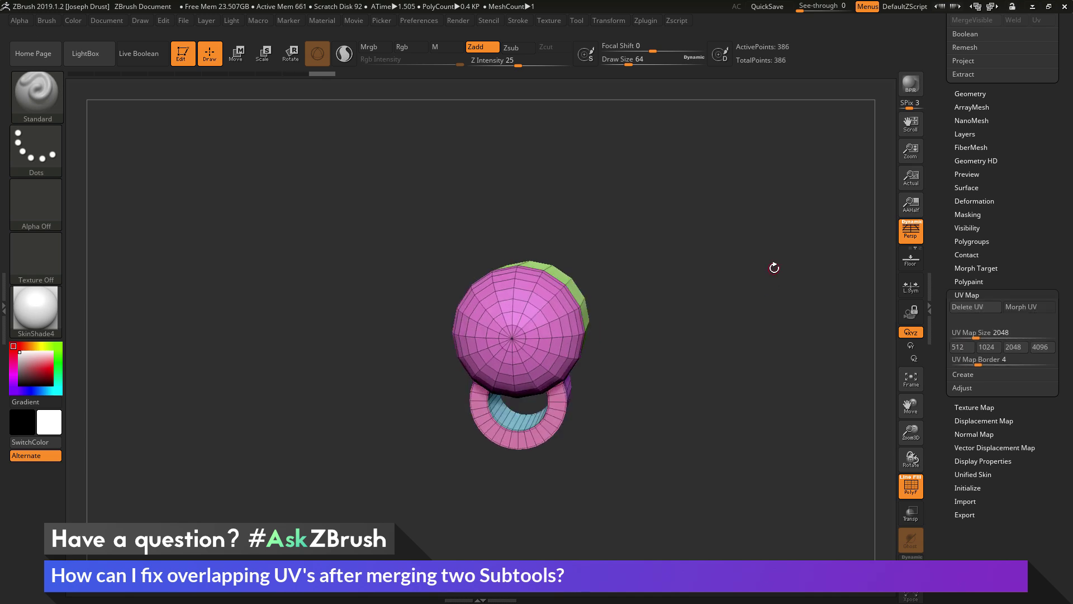
pyautogui.scroll(5, 1016, 232)
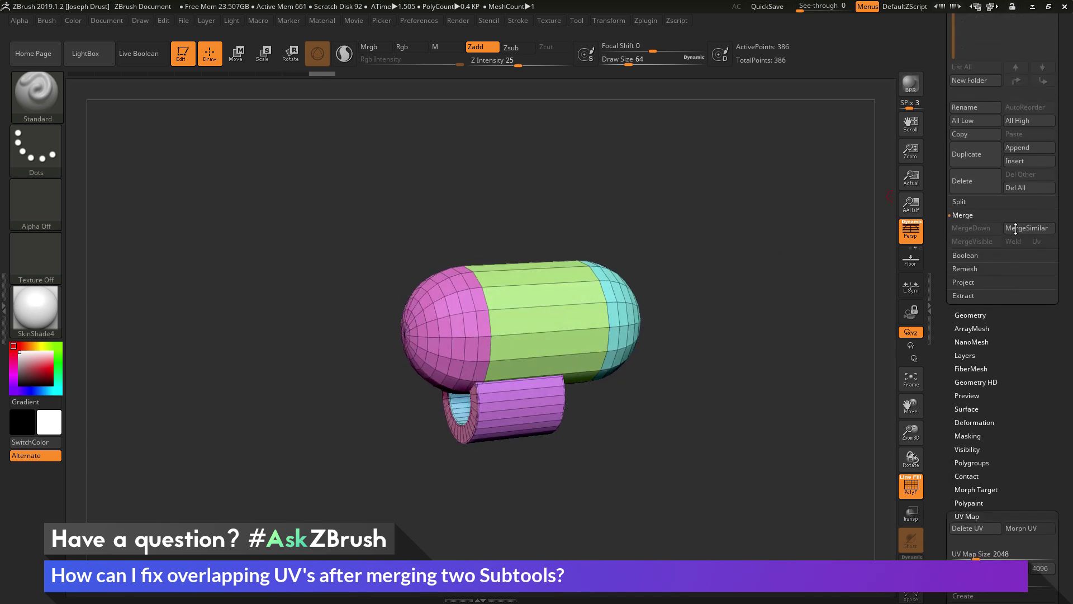
pyautogui.scroll(8, 1016, 232)
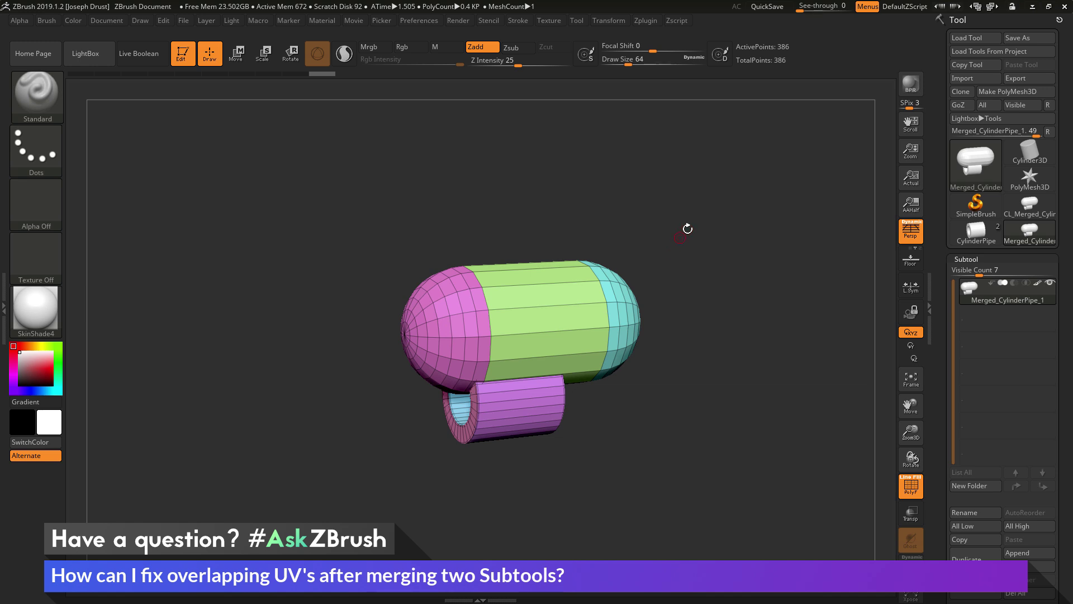
pyautogui.click(647, 20)
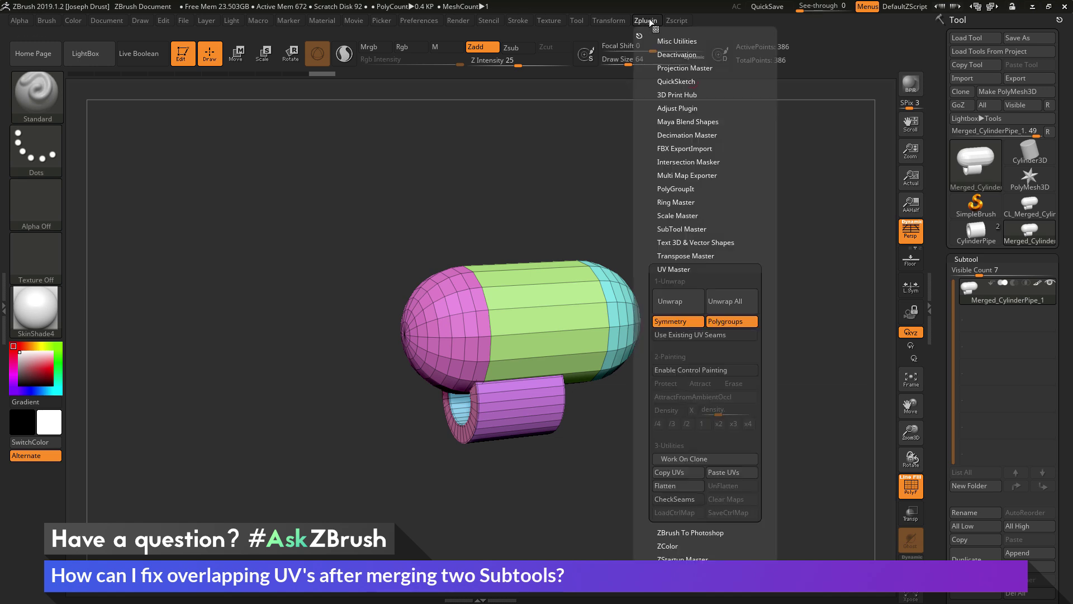
pyautogui.scroll(-5, 729, 250)
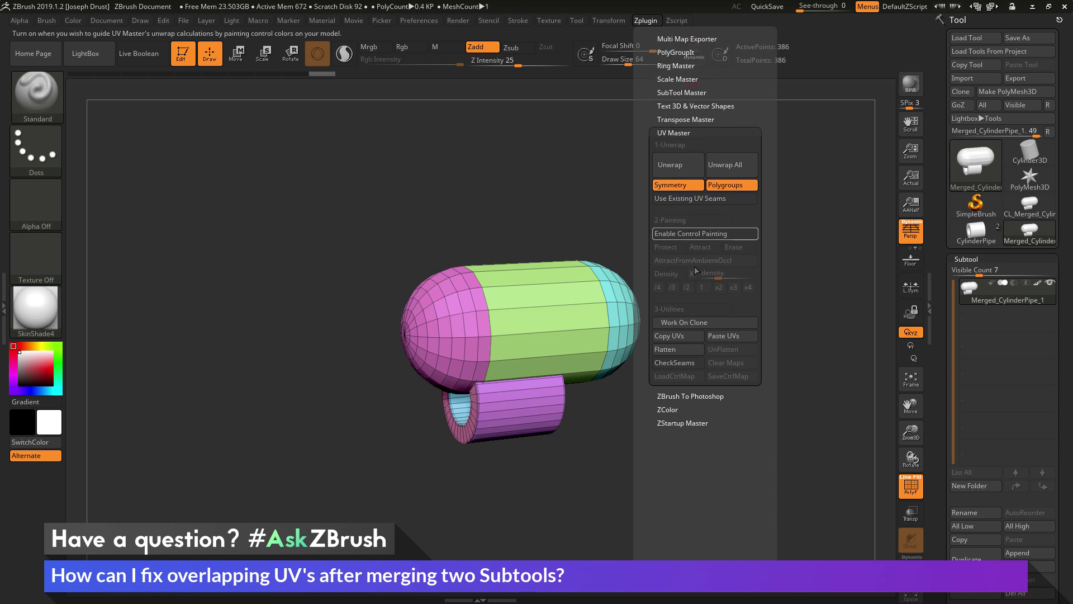
pyautogui.moveTo(689, 325)
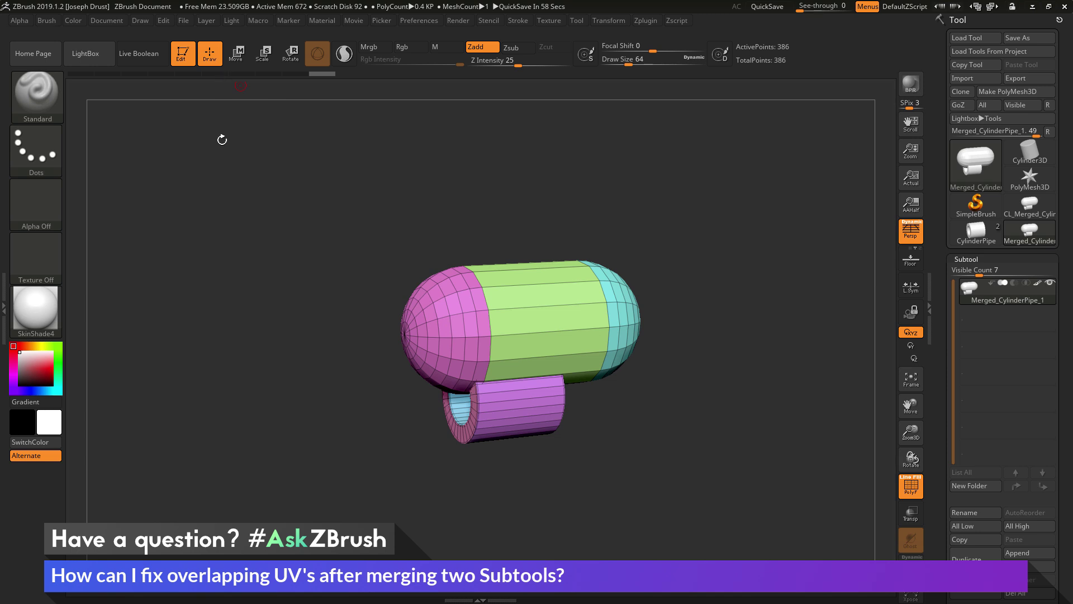
pyautogui.hotkey('ctrl', 'shift')
pyautogui.moveTo(690, 250); pyautogui.dragTo(746, 385)
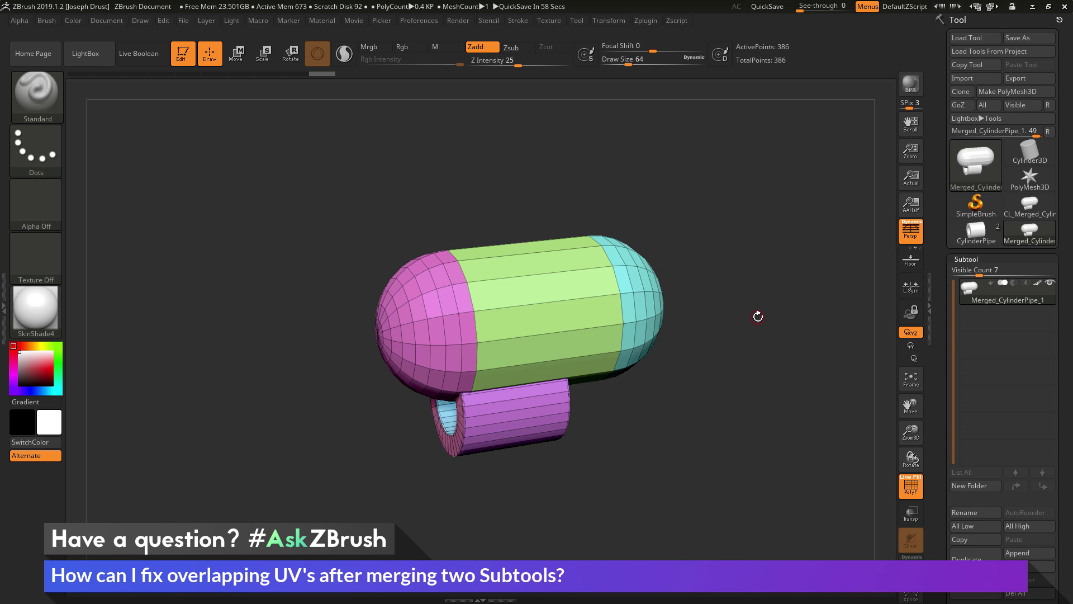
# Morph the merged pipe and capsule to their flat UV layout again to inspect the pasted UV islands
pyautogui.moveTo(758, 317); pyautogui.dragTo(757, 278)
pyautogui.moveTo(941, 371); pyautogui.dragTo(938, 233)
pyautogui.click(1028, 374)
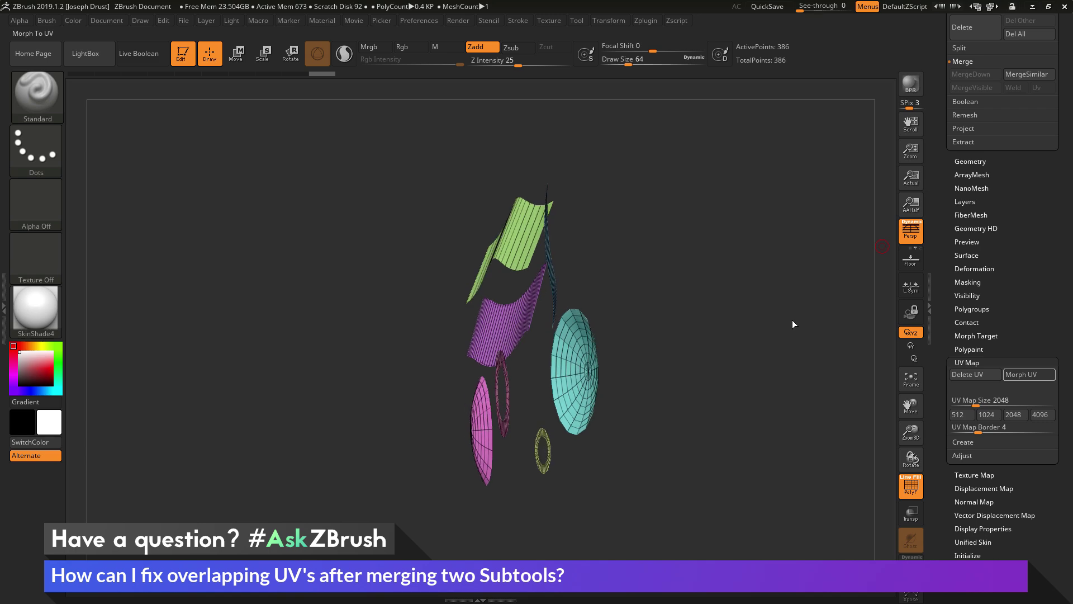
pyautogui.keyDown('shift'); pyautogui.moveTo(752, 341); pyautogui.dragTo(793, 338); pyautogui.keyUp('shift')
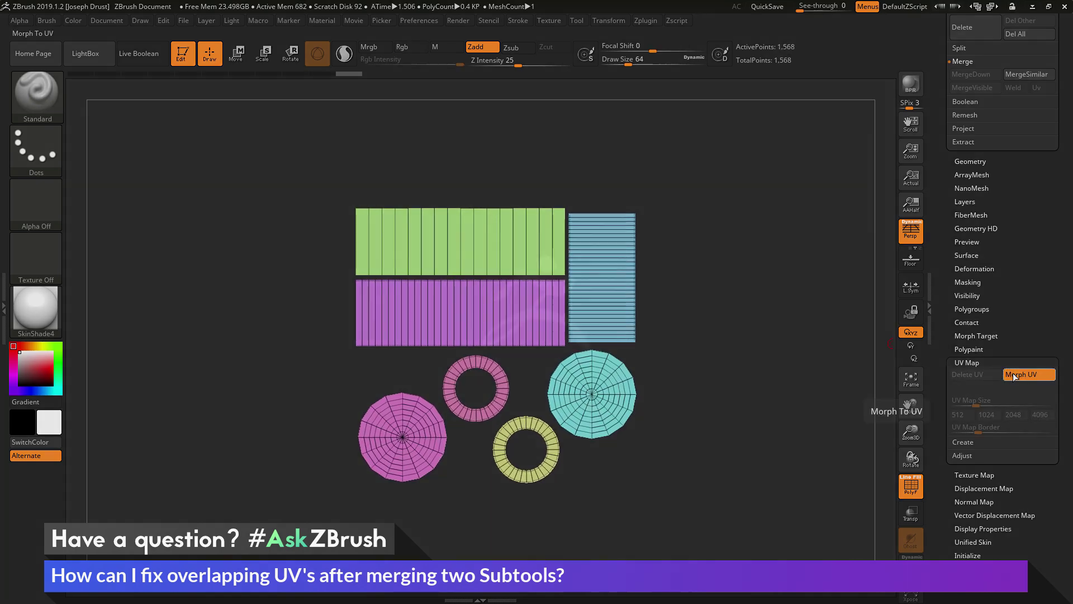